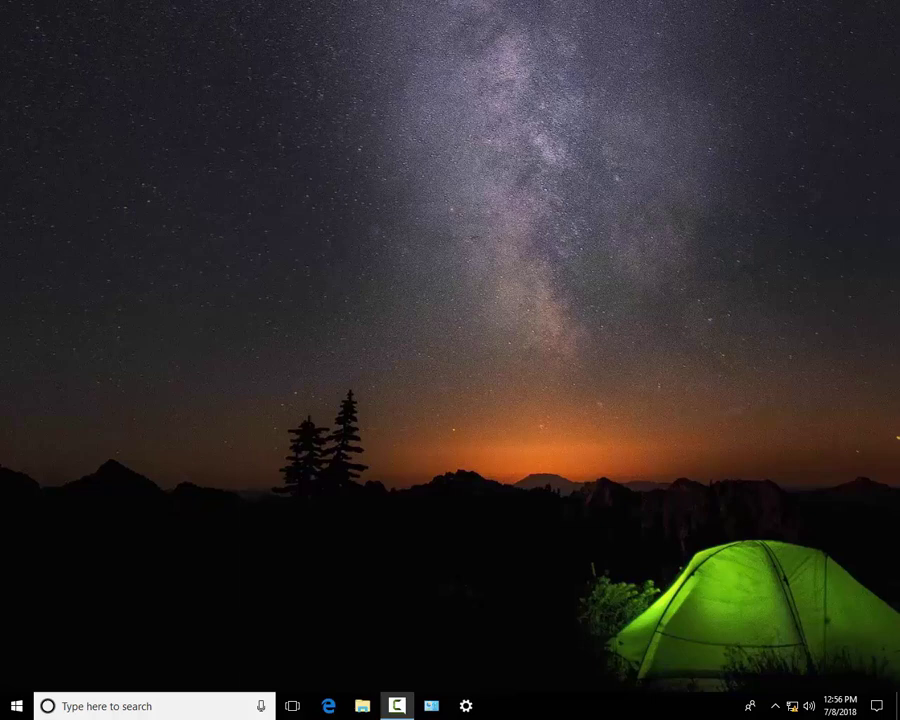
Set the Network 11 Ethernet connection as a metered connection in Windows Settings, and close the settings
click(466, 706)
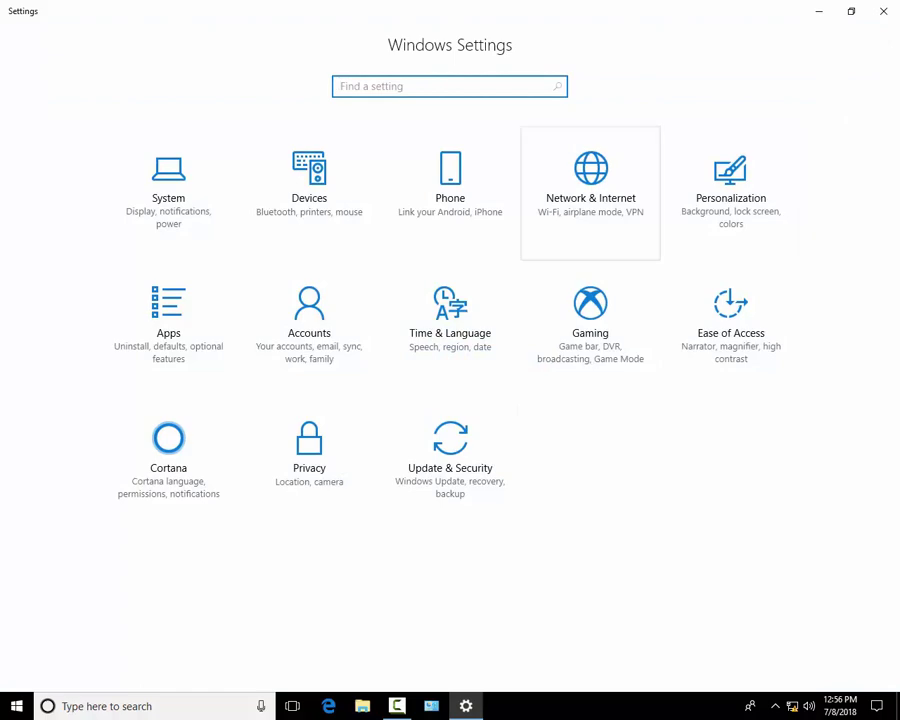
click(590, 192)
click(52, 192)
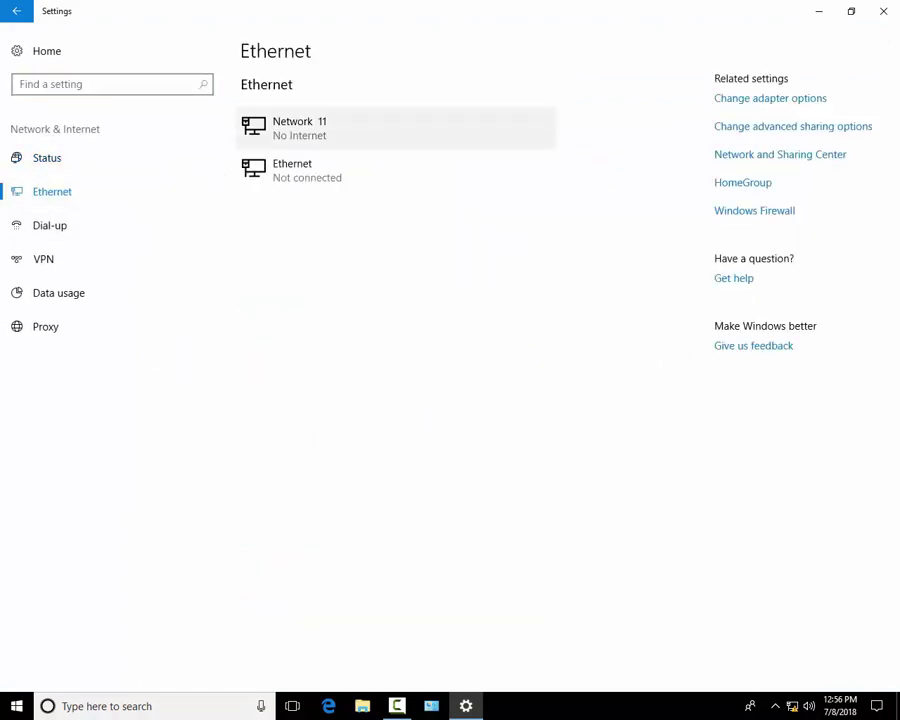
click(300, 128)
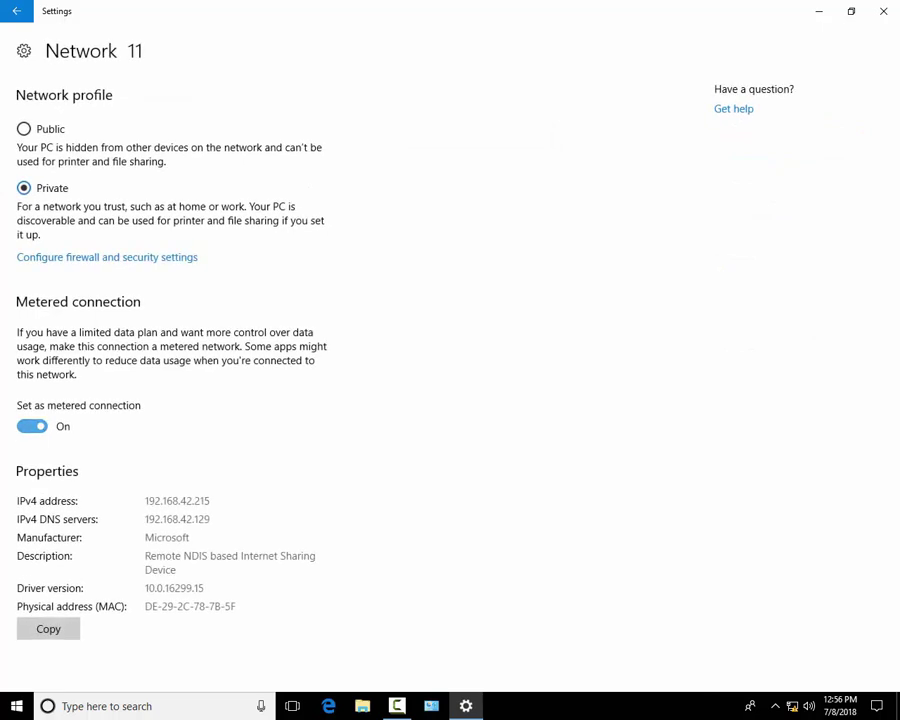
click(32, 426)
click(32, 426)
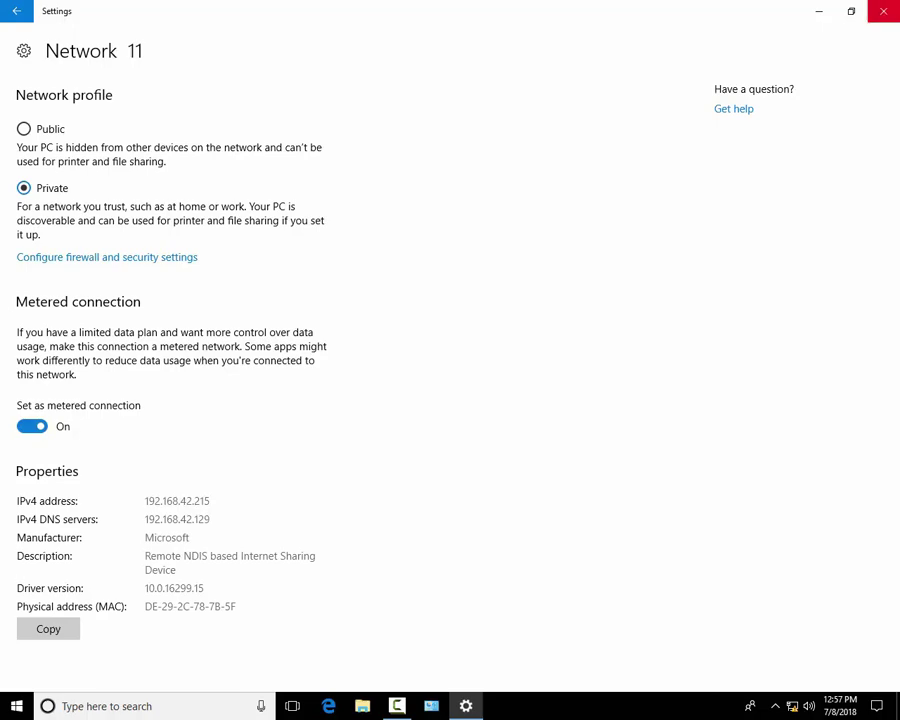
click(883, 11)
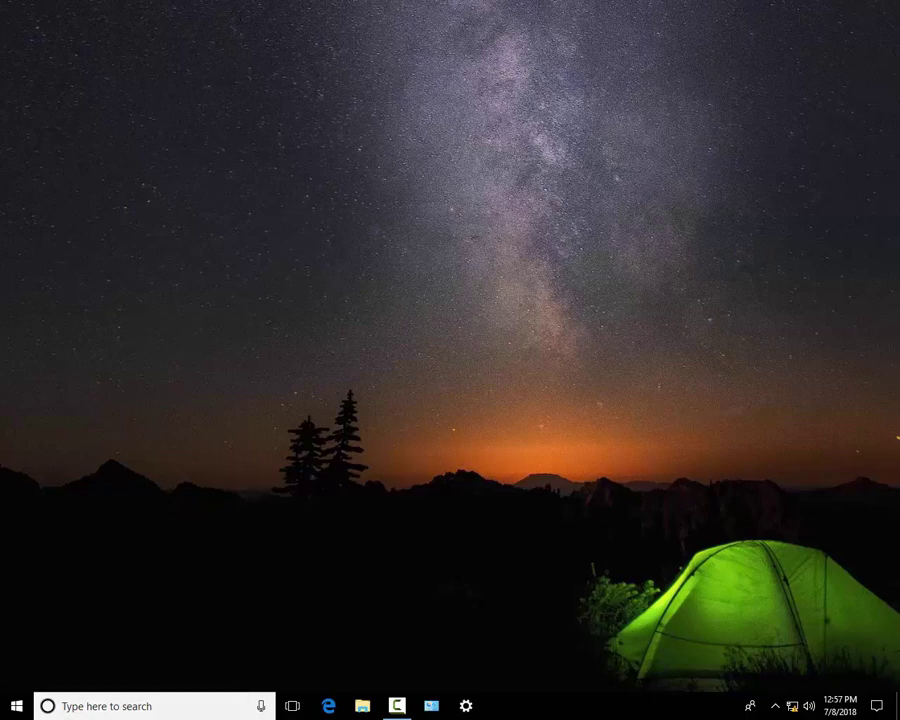
mouse_move(809, 706)
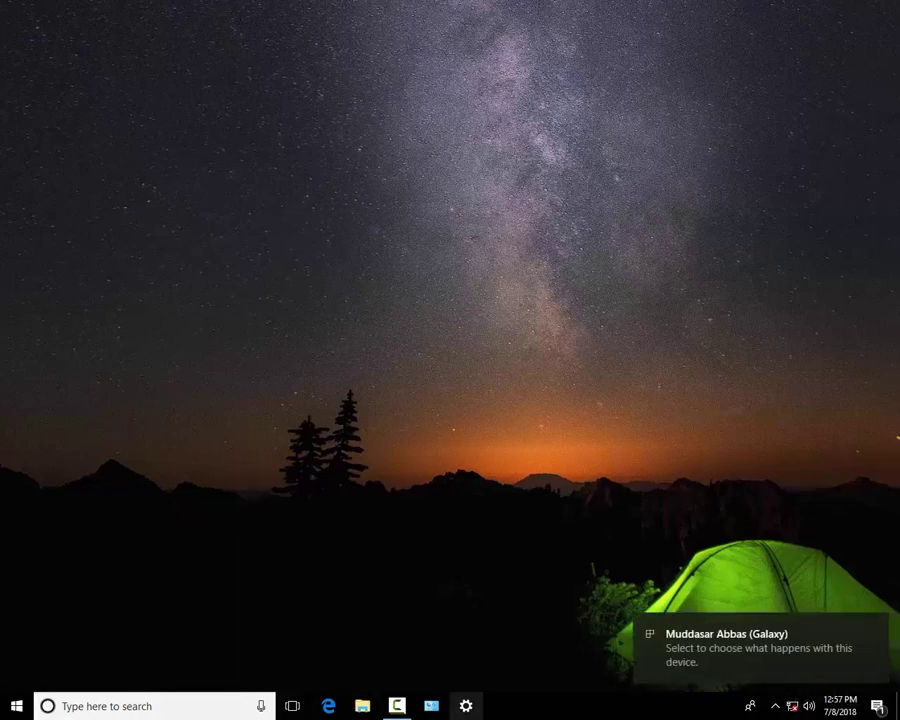
click(466, 706)
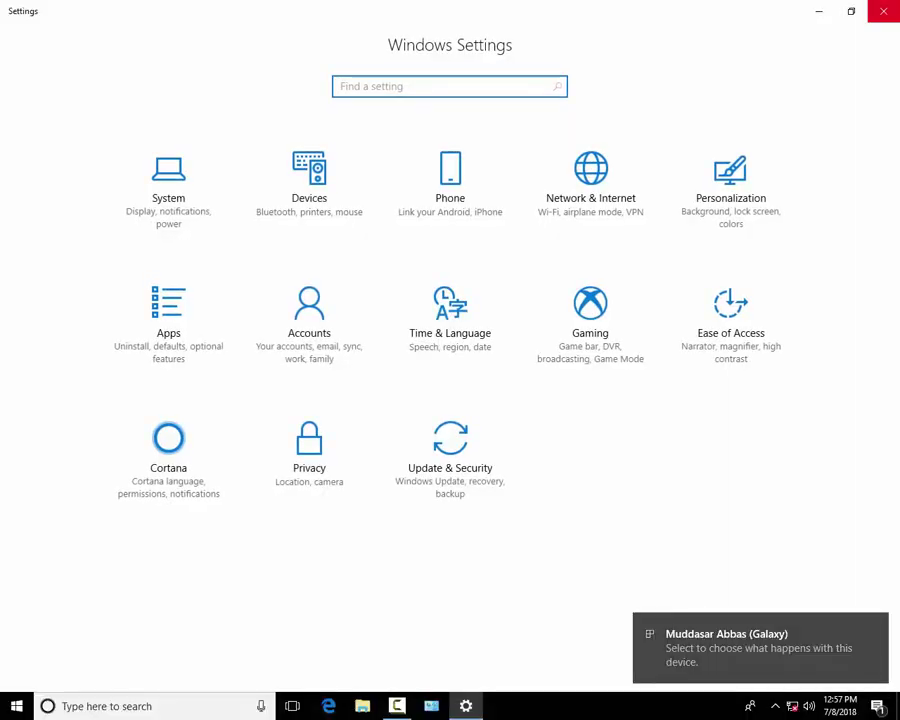
click(466, 706)
Uninstall Windows Setup Remediations (x64) (KB4023057) through Programs and Features in the Control Panel
click(431, 706)
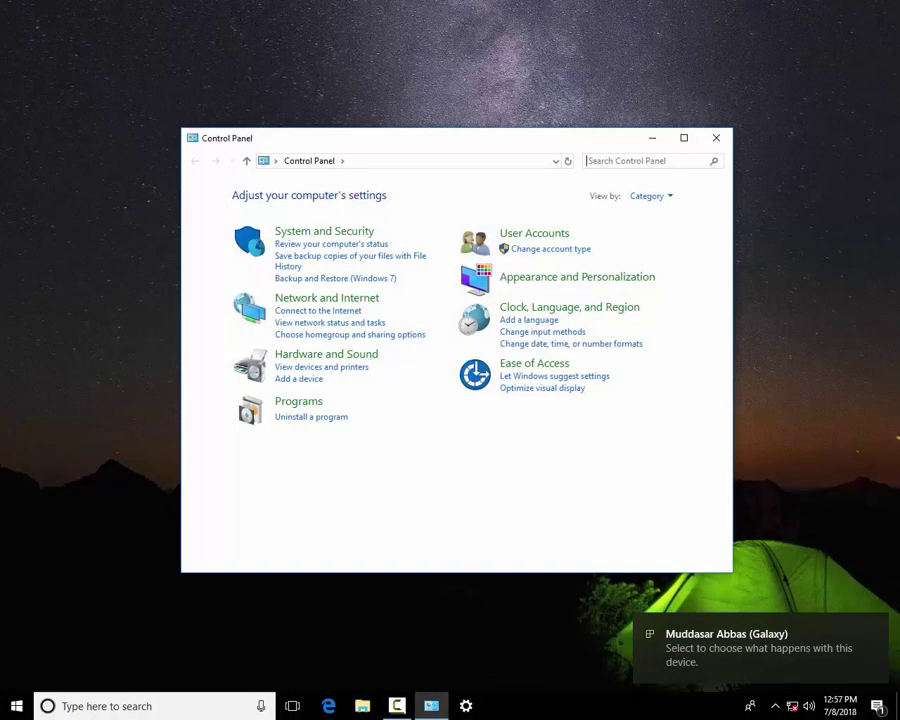
click(311, 416)
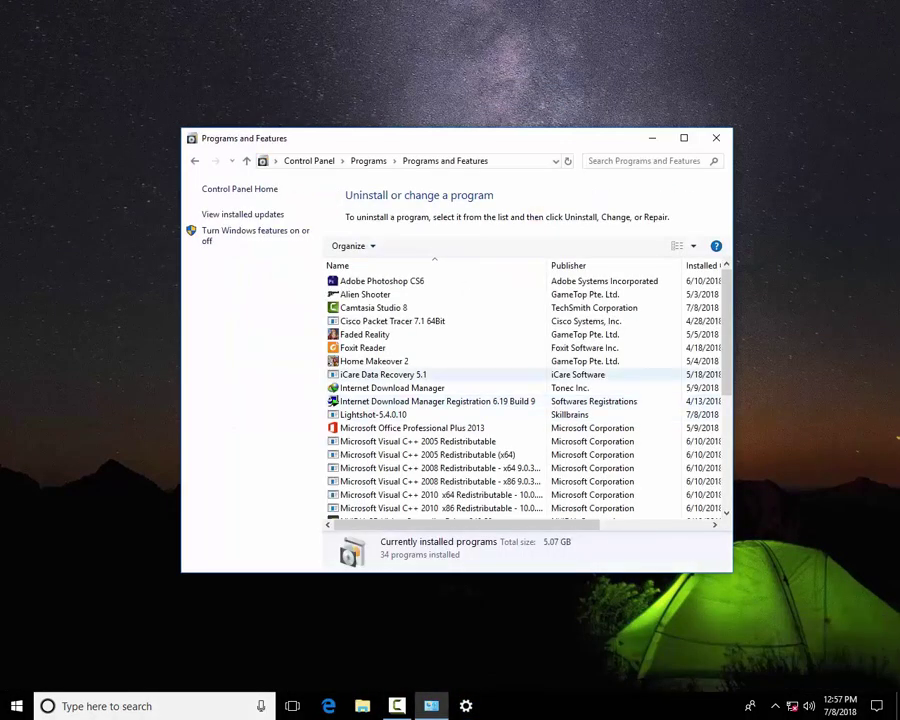
scroll(430, 400, down, 5)
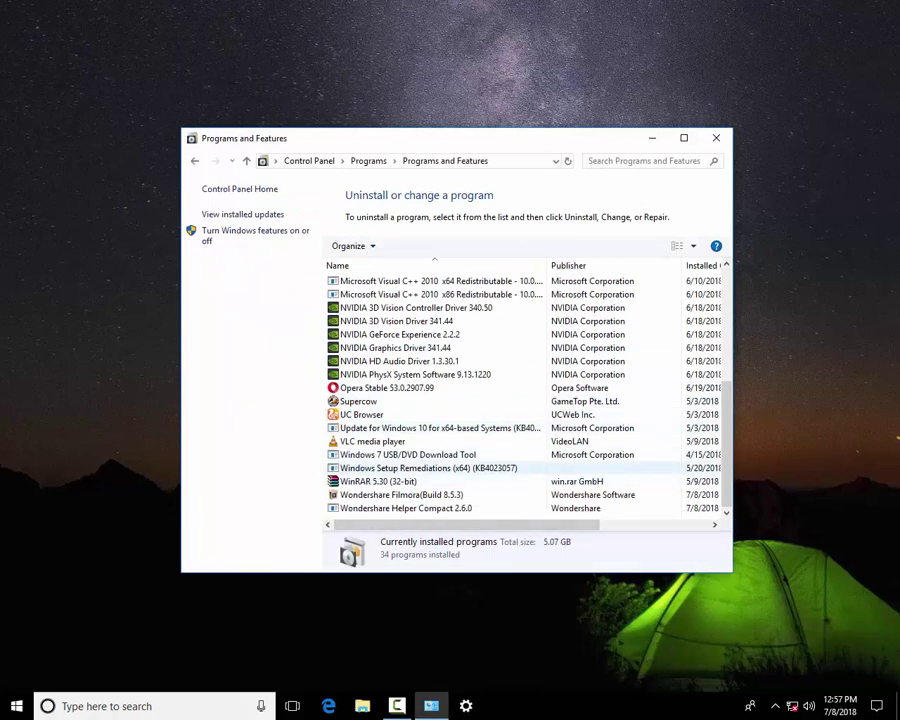
click(430, 468)
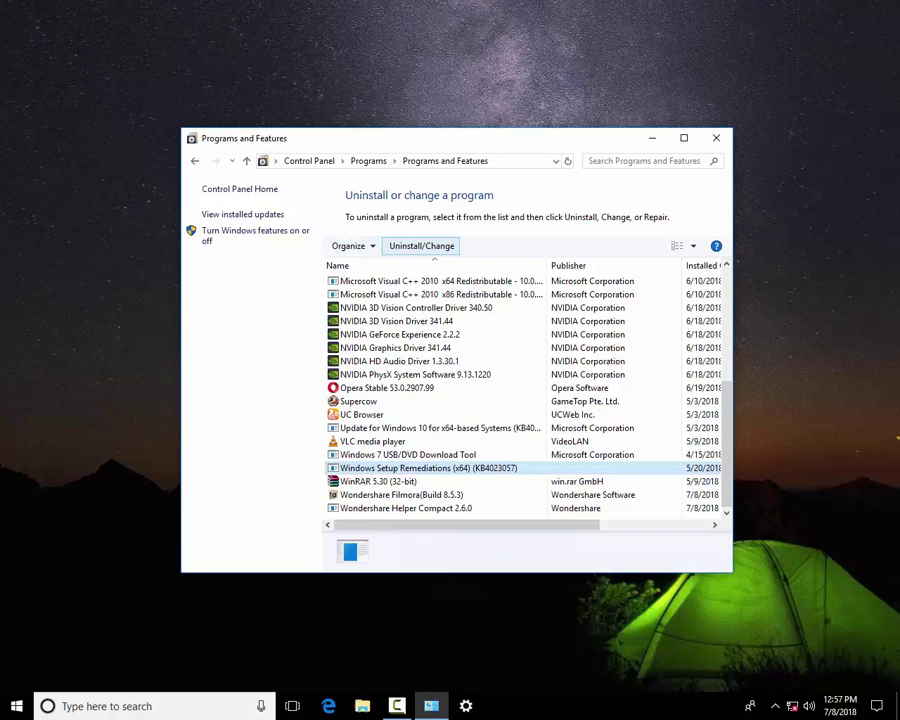
click(421, 245)
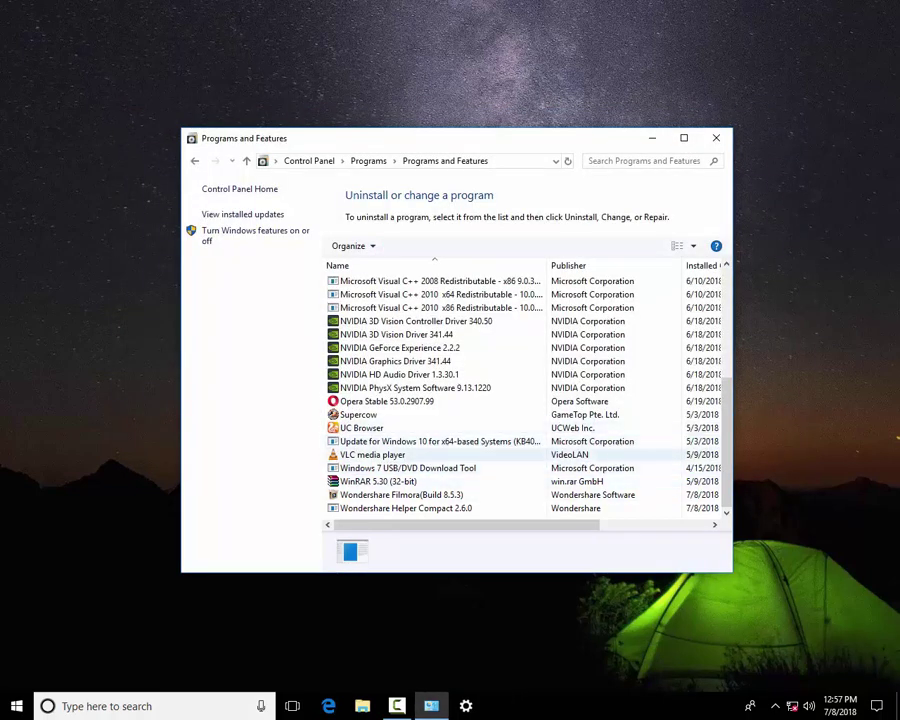
Uninstall Update for Windows 10 for x64-based Systems (KB4023057), and close Programs and Features
click(430, 442)
click(406, 246)
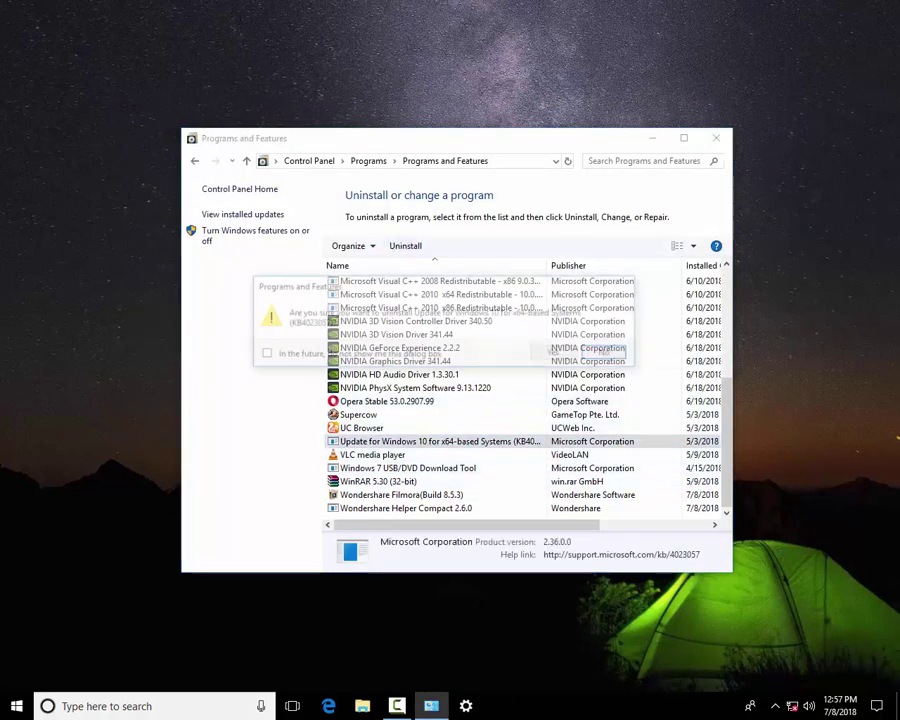
click(553, 351)
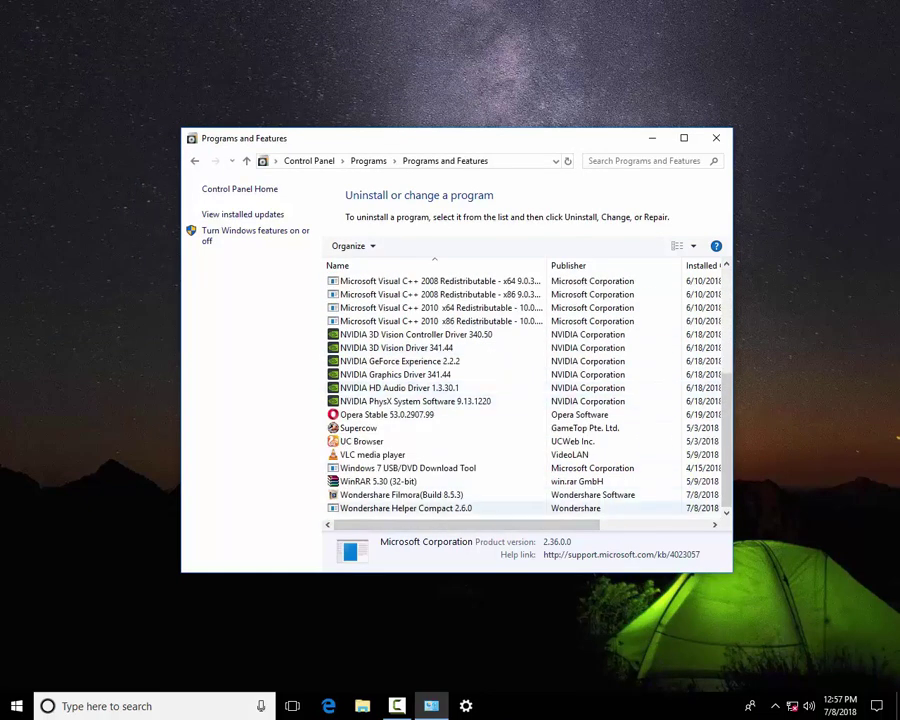
click(716, 138)
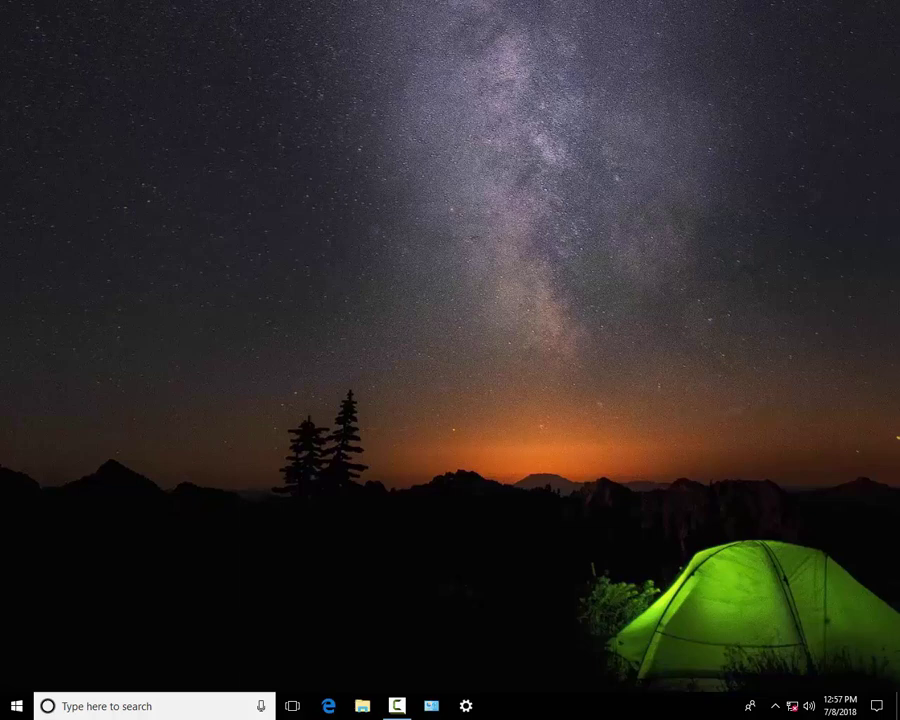
Open the properties of the Windows Update service in the Services console
click(140, 706)
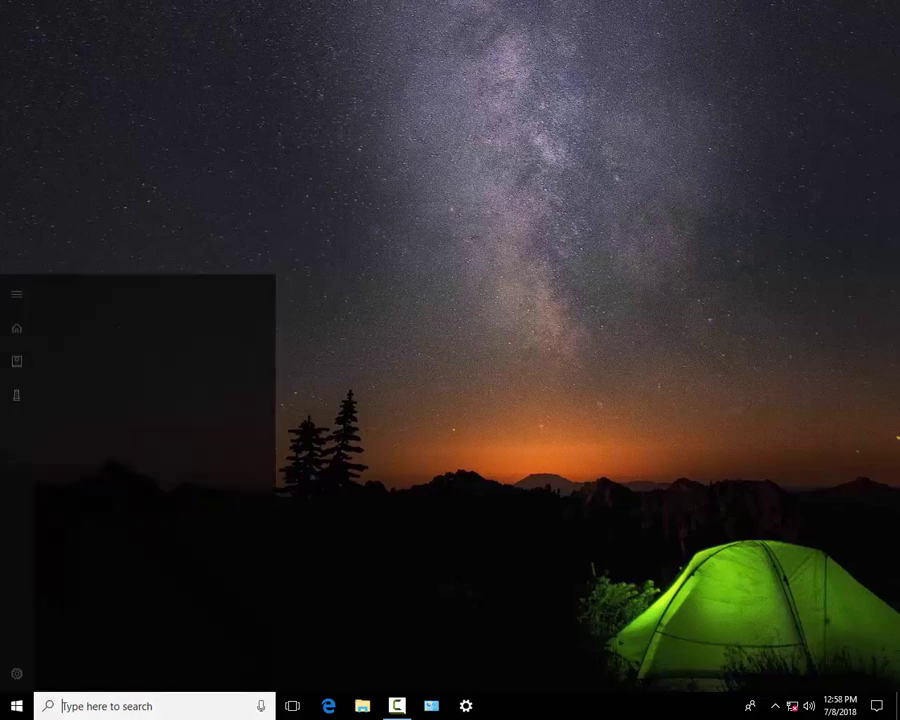
text(serv)
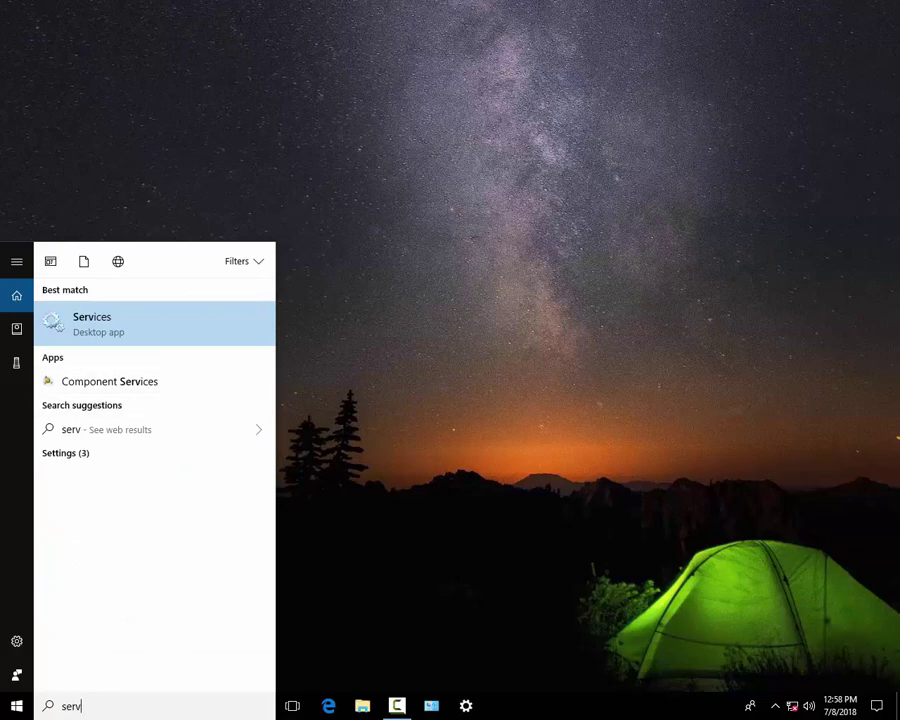
key(Return)
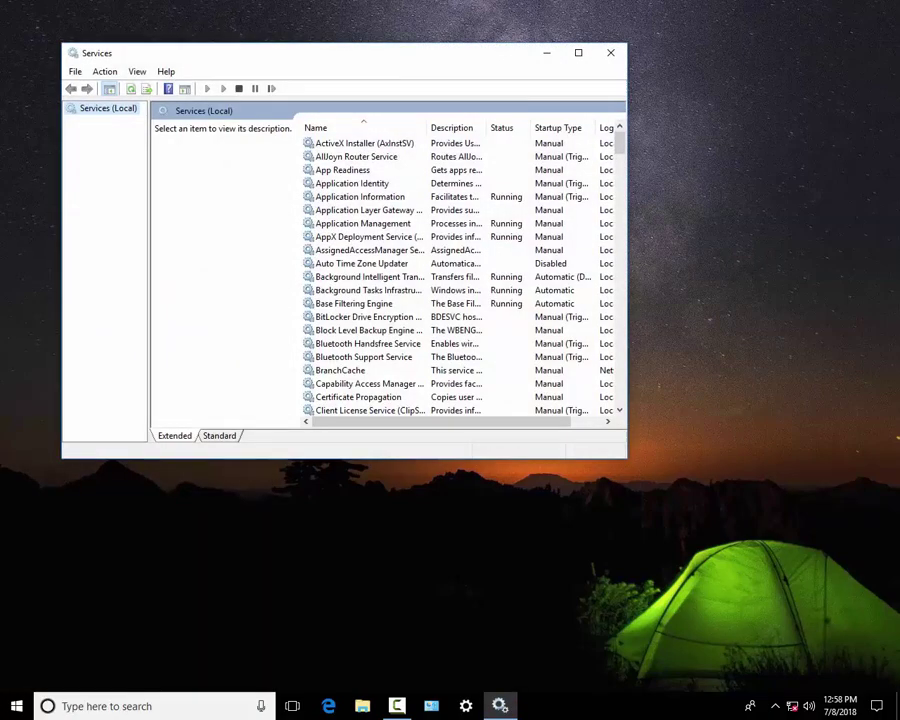
scroll(460, 276, down, 19)
scroll(460, 275, down, 20)
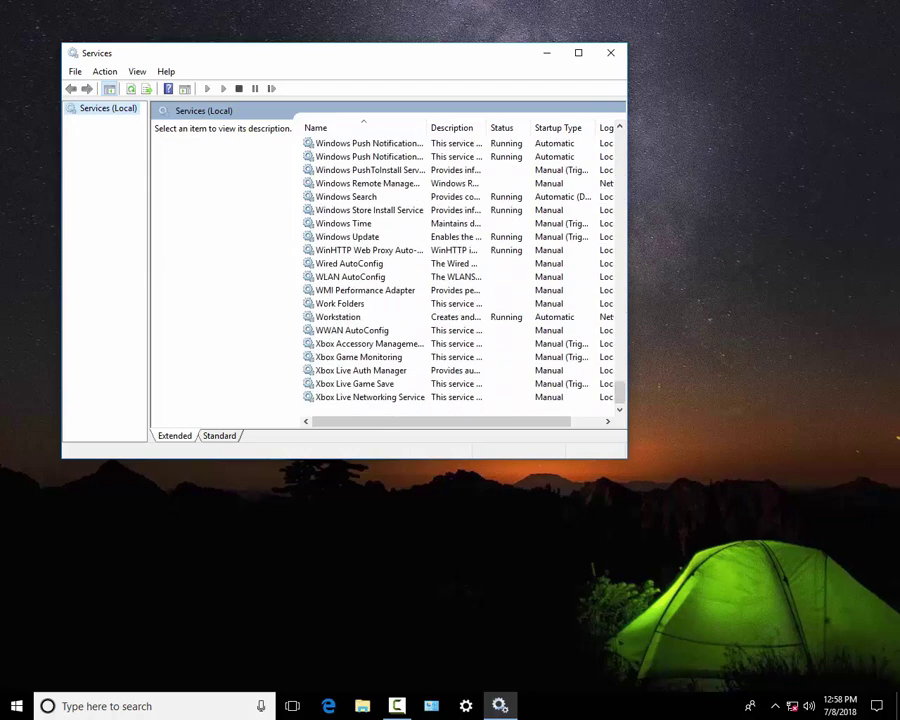
double_click(352, 238)
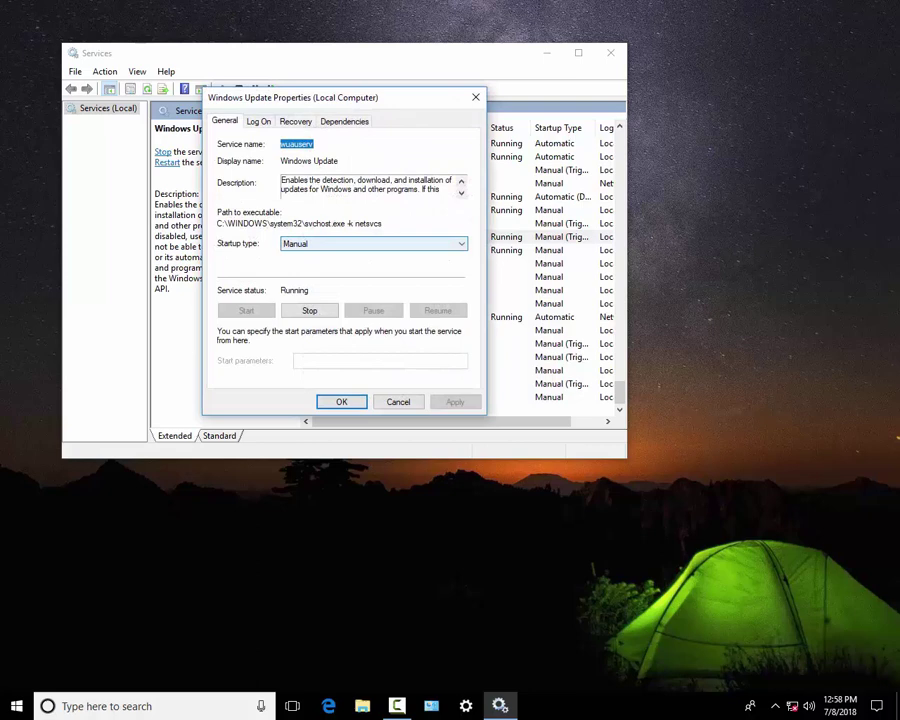
Set the Windows Update service's startup type to Disabled, stop the service, and close Services after applying
click(346, 243)
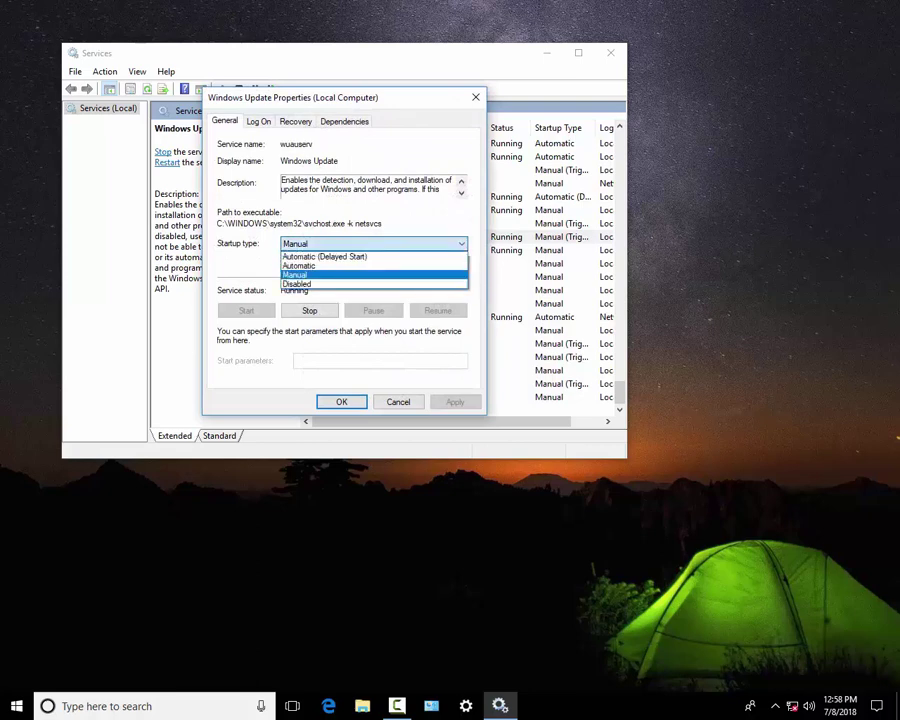
click(307, 284)
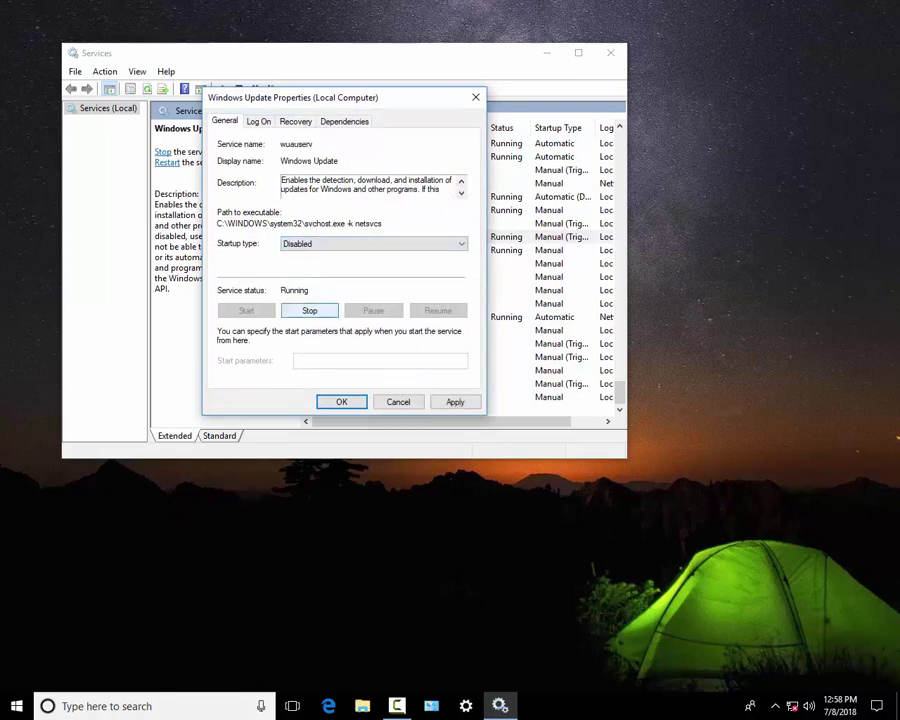
click(309, 310)
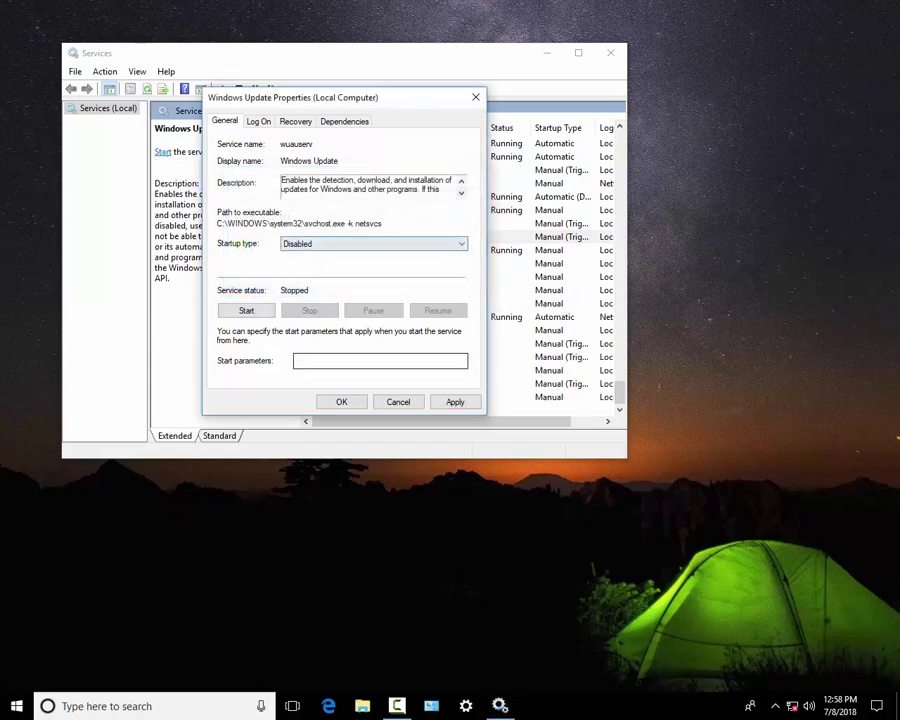
click(455, 402)
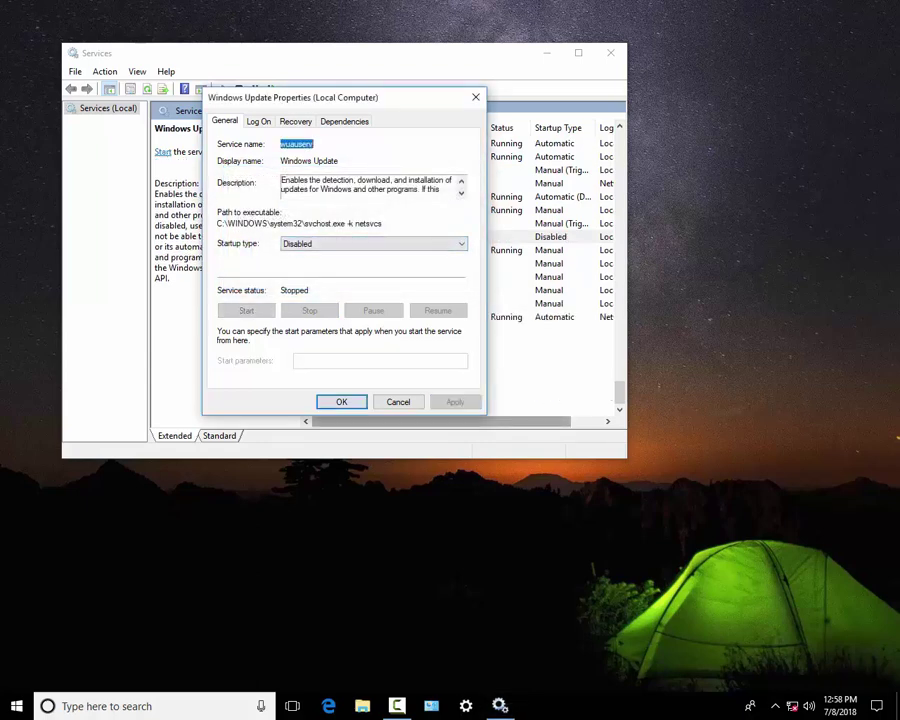
click(341, 402)
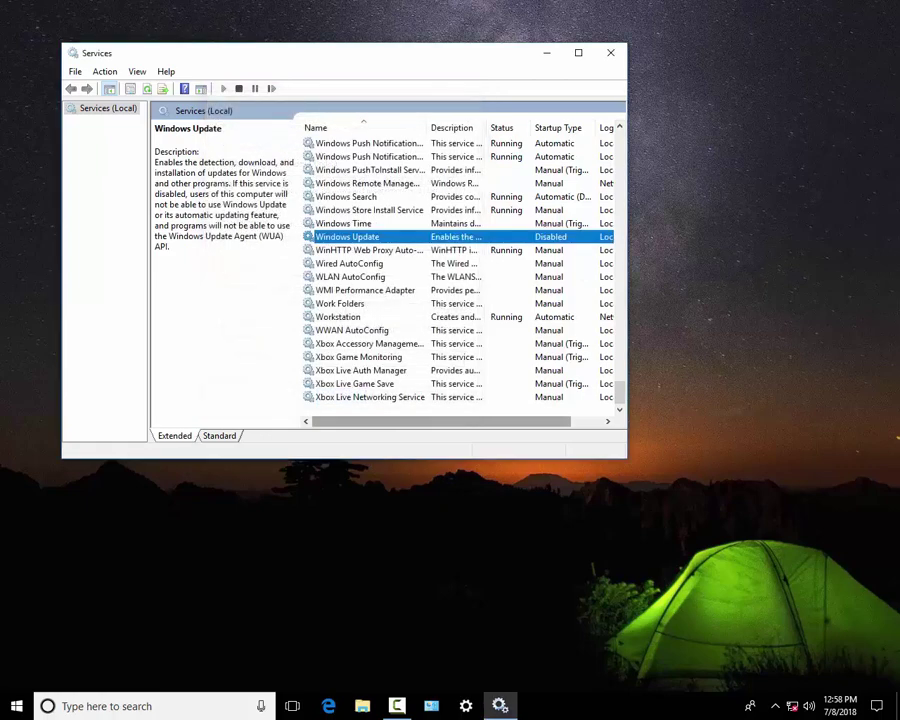
click(610, 52)
right_click(205, 308)
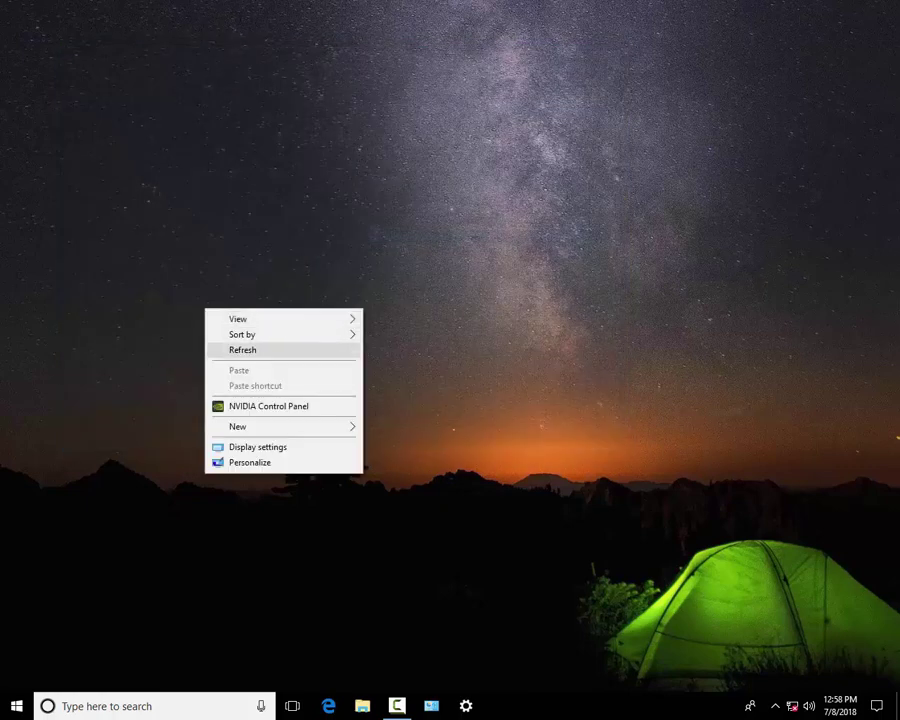
click(245, 348)
right_click(275, 254)
click(312, 295)
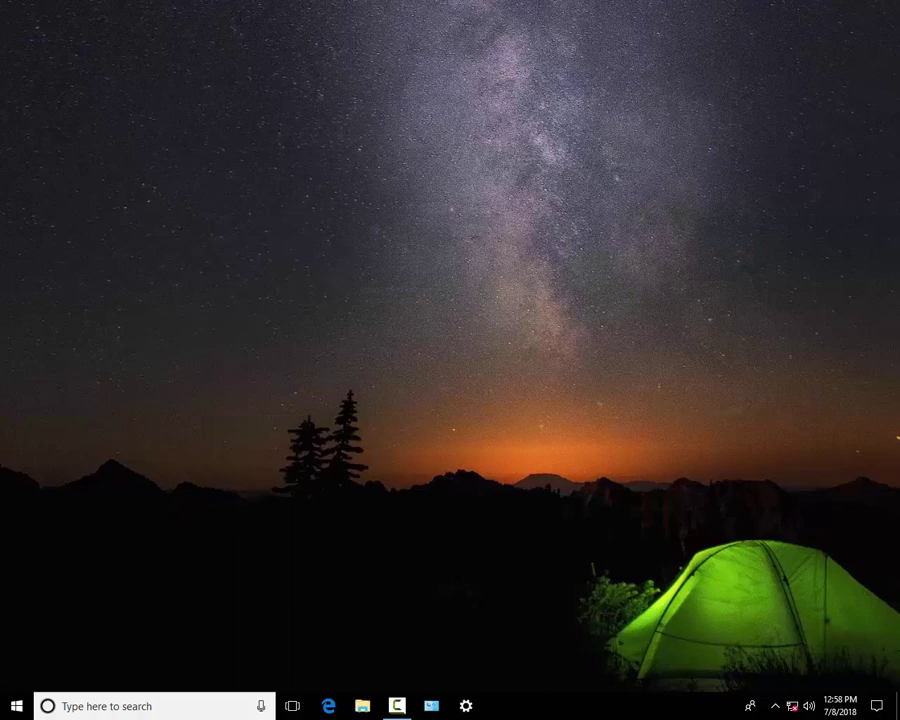
Search Windows for "local" and open the Local Group Policy Editor
key(super)
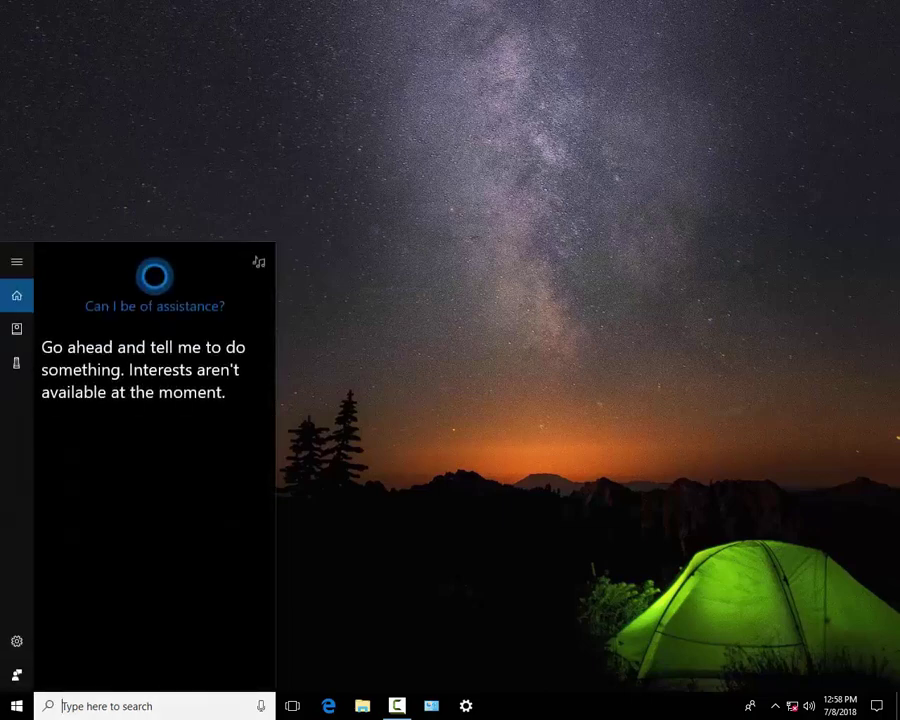
text(local)
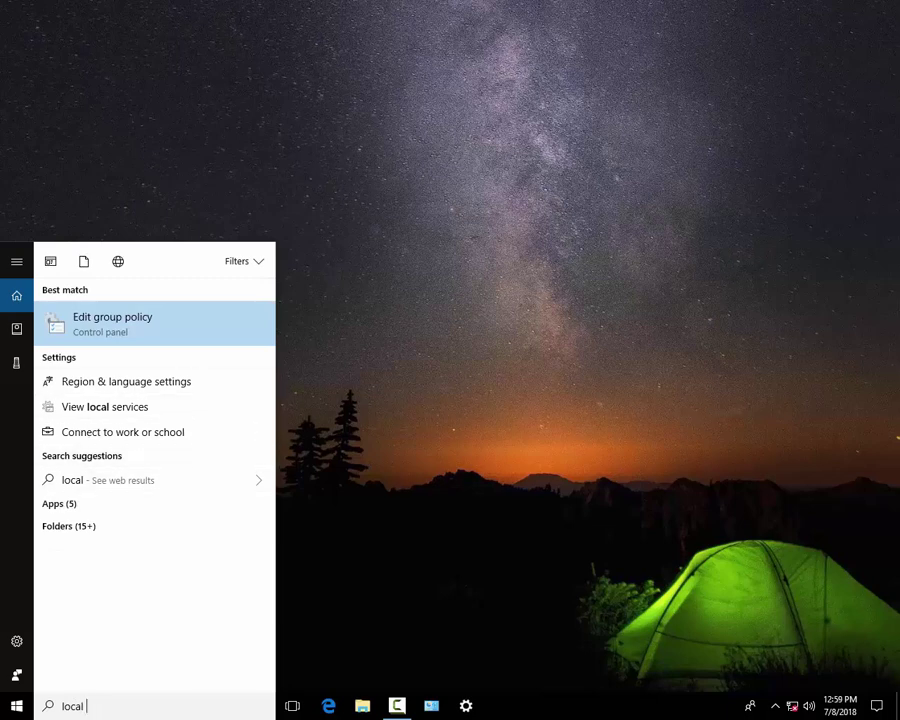
click(113, 324)
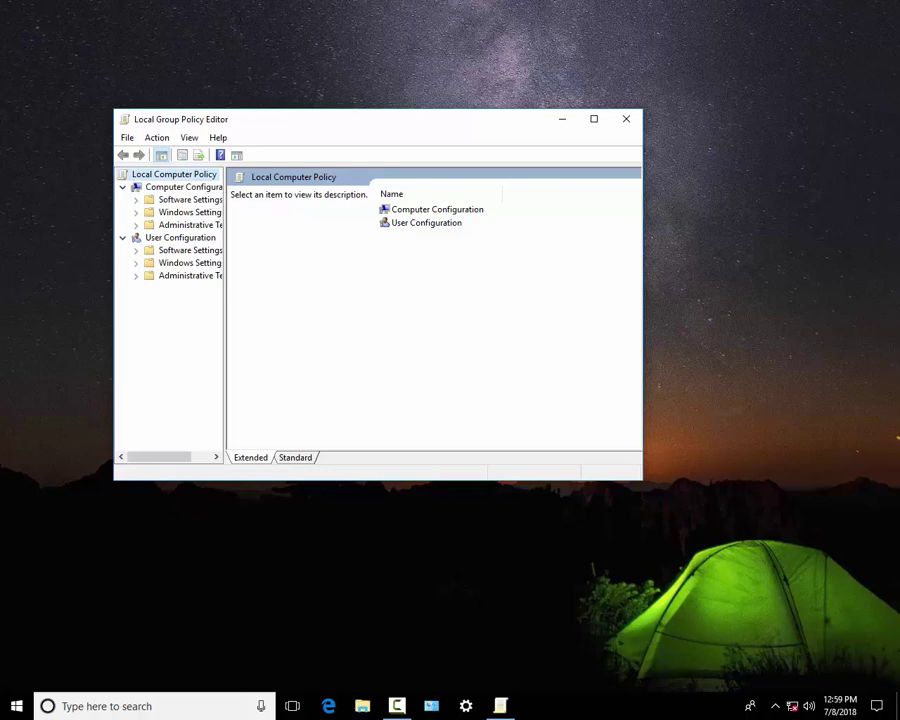
Under Computer Configuration, select Administrative Templates and expand its Windows Components folder in the policy tree
scroll(169, 312, right, 1)
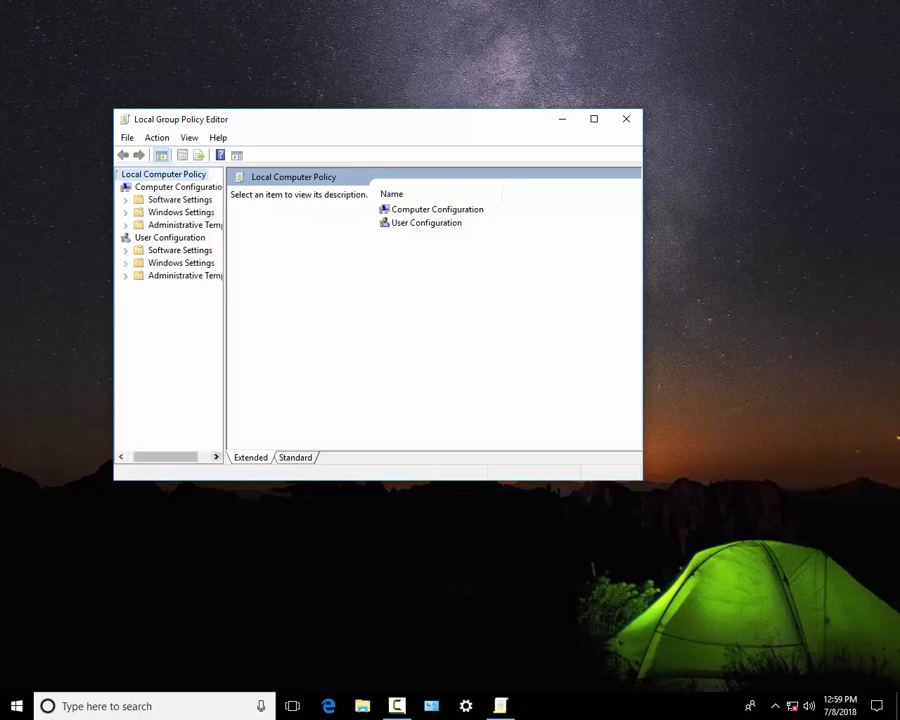
mouse_move(167, 457)
mouse_down()
mouse_move(180, 457)
mouse_move(160, 457)
mouse_up()
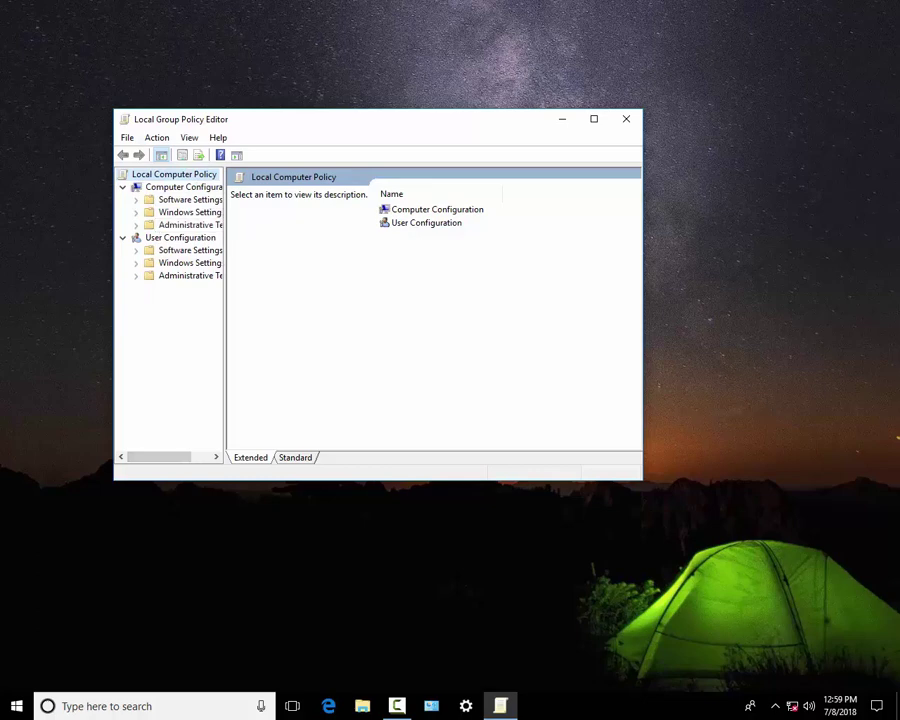
click(136, 225)
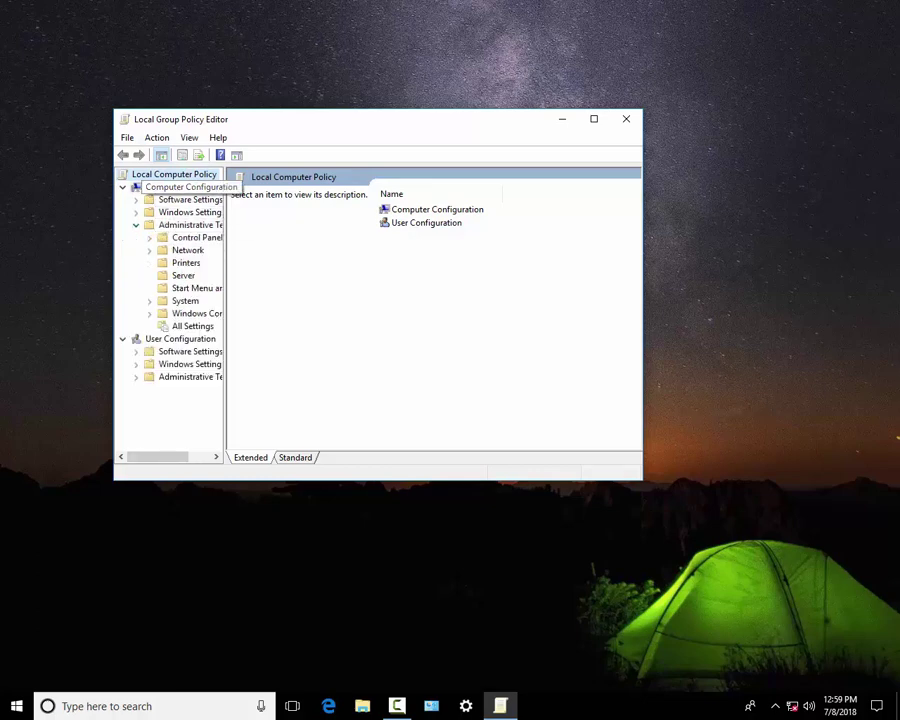
click(186, 187)
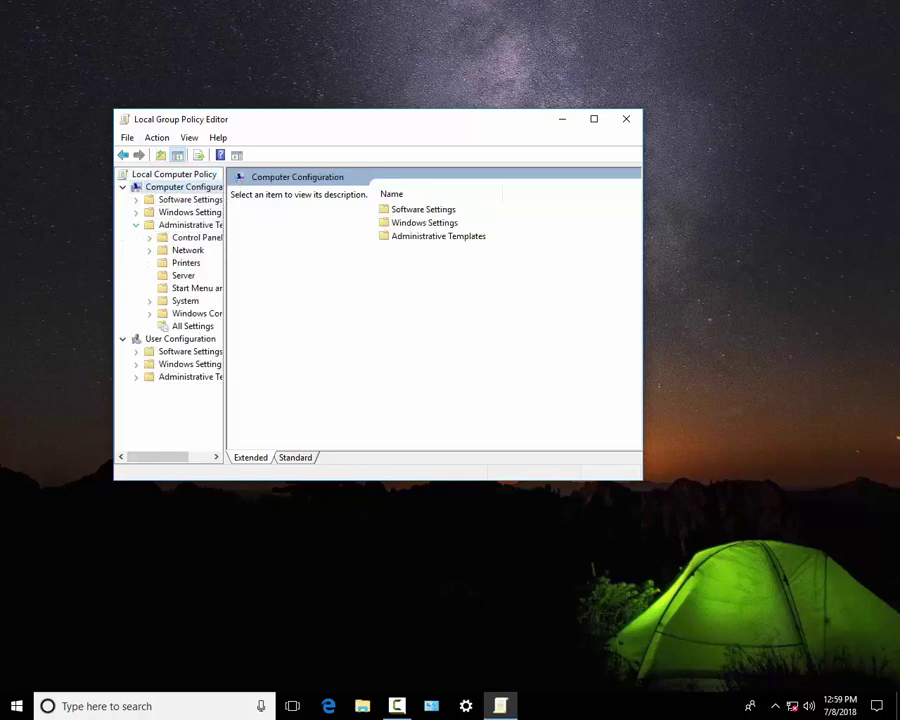
click(136, 225)
click(188, 225)
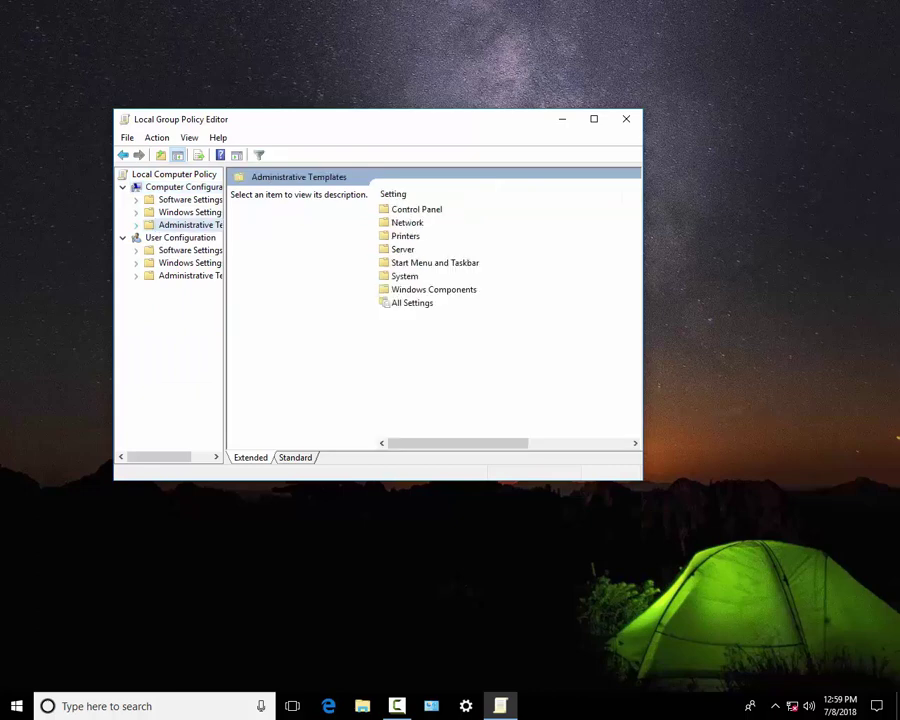
click(136, 225)
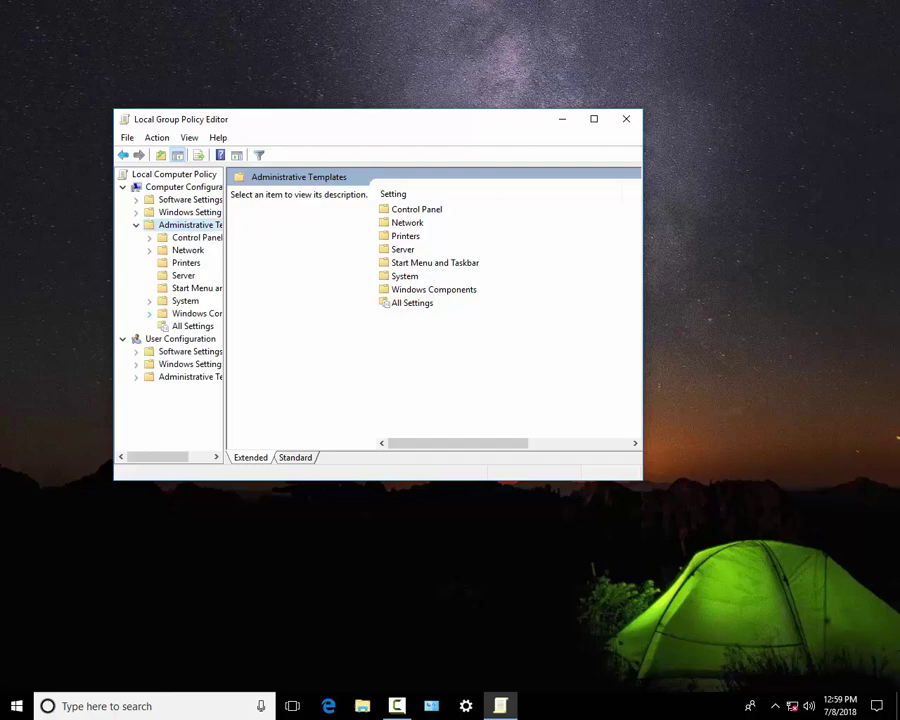
click(150, 314)
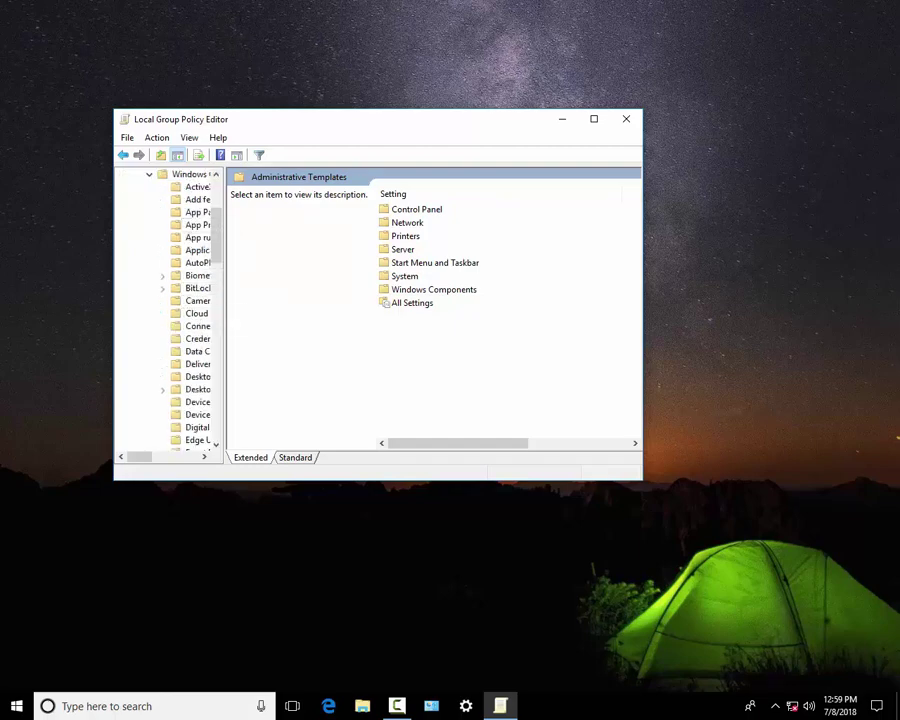
Maximize the editor with a wider policy tree and open the Windows Update folder under Windows Components
click(594, 119)
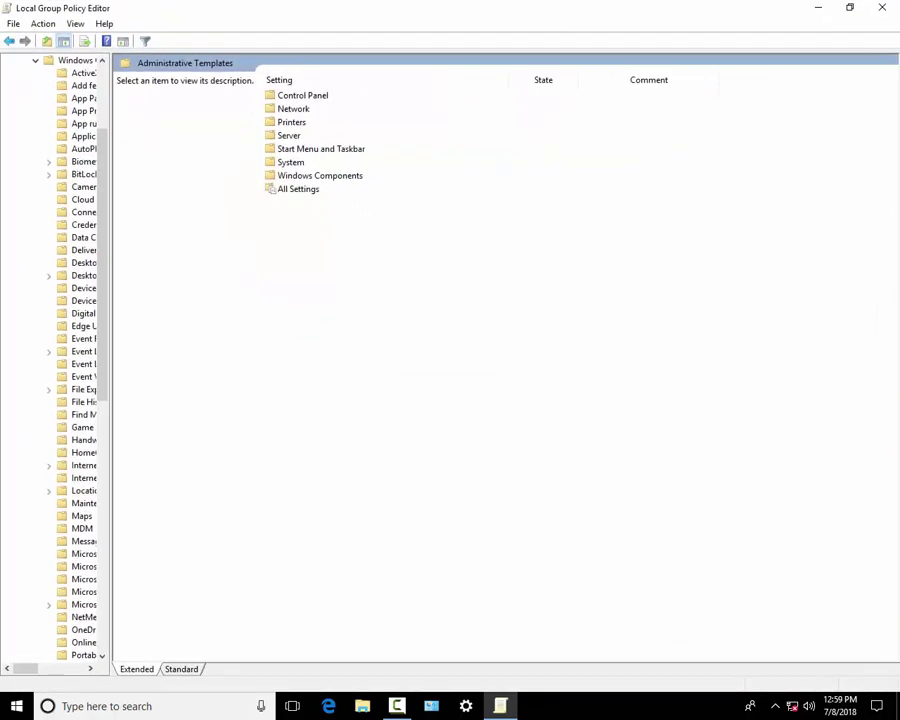
drag(110, 330, 275, 330)
scroll(140, 360, down, 15)
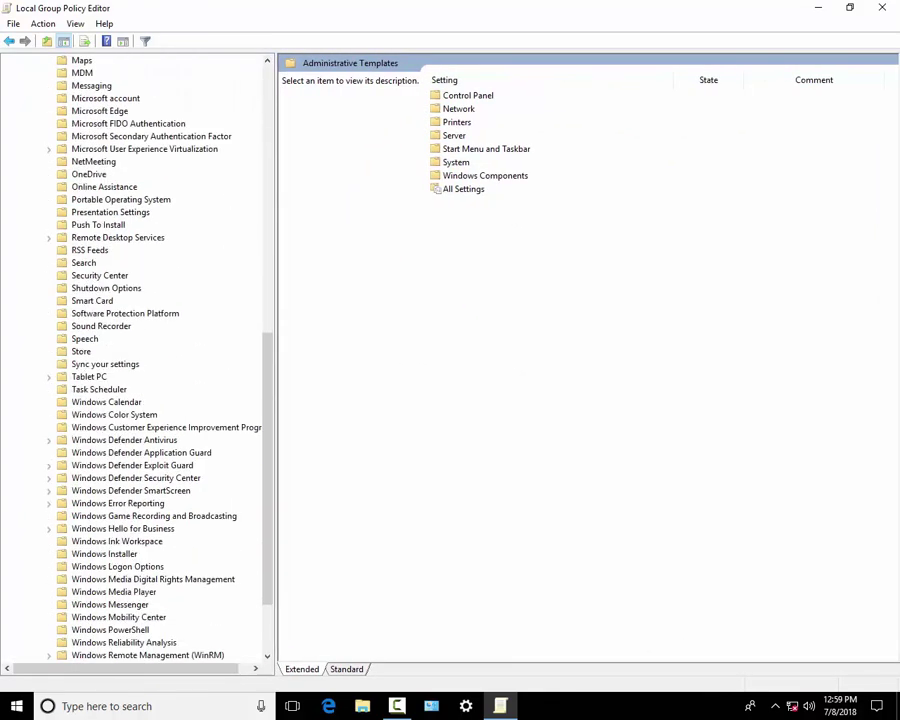
click(103, 580)
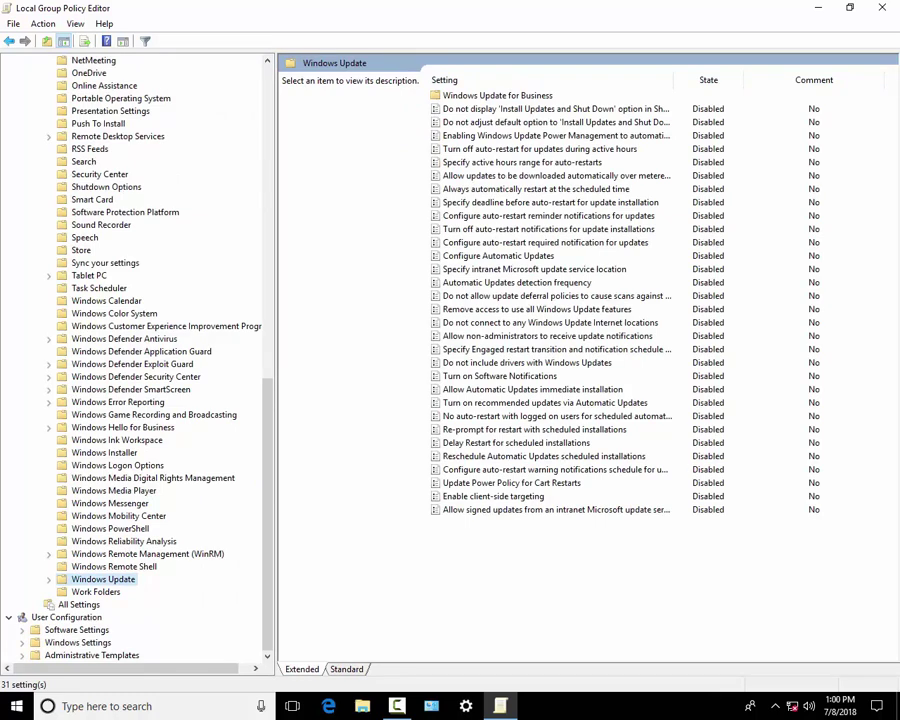
Review the Preview Builds and Feature Updates policy and the Quality Updates policy in Windows Update for Business, closing each
double_click(497, 96)
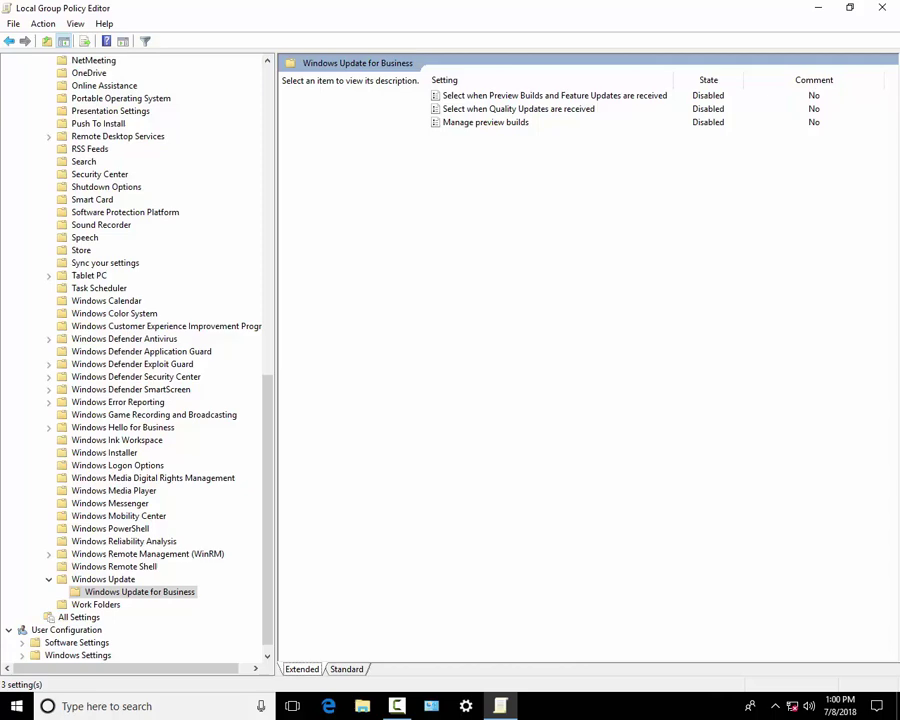
double_click(520, 96)
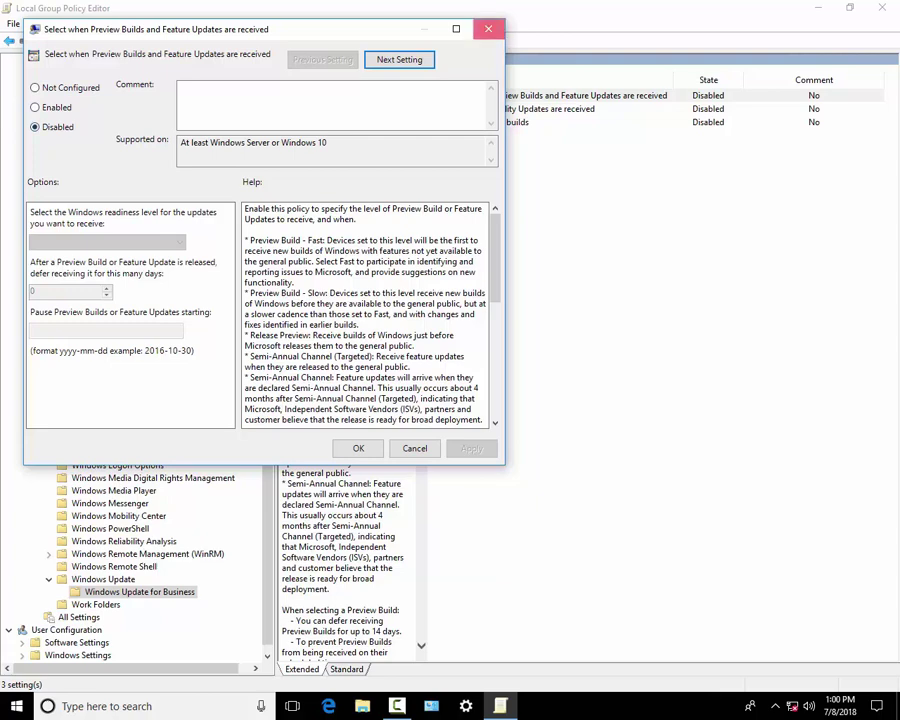
click(488, 28)
double_click(518, 109)
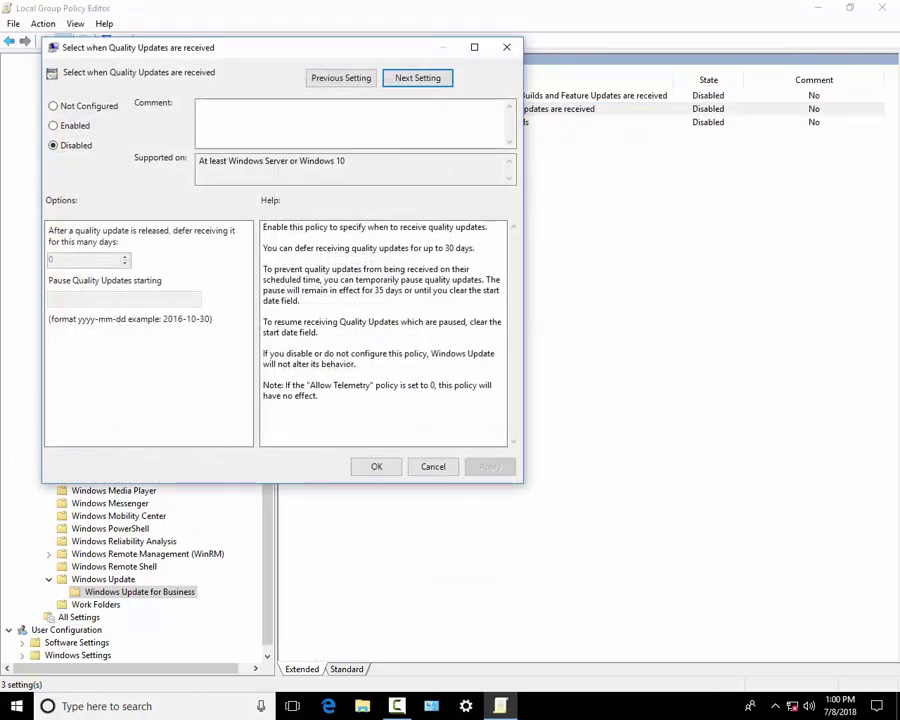
click(506, 47)
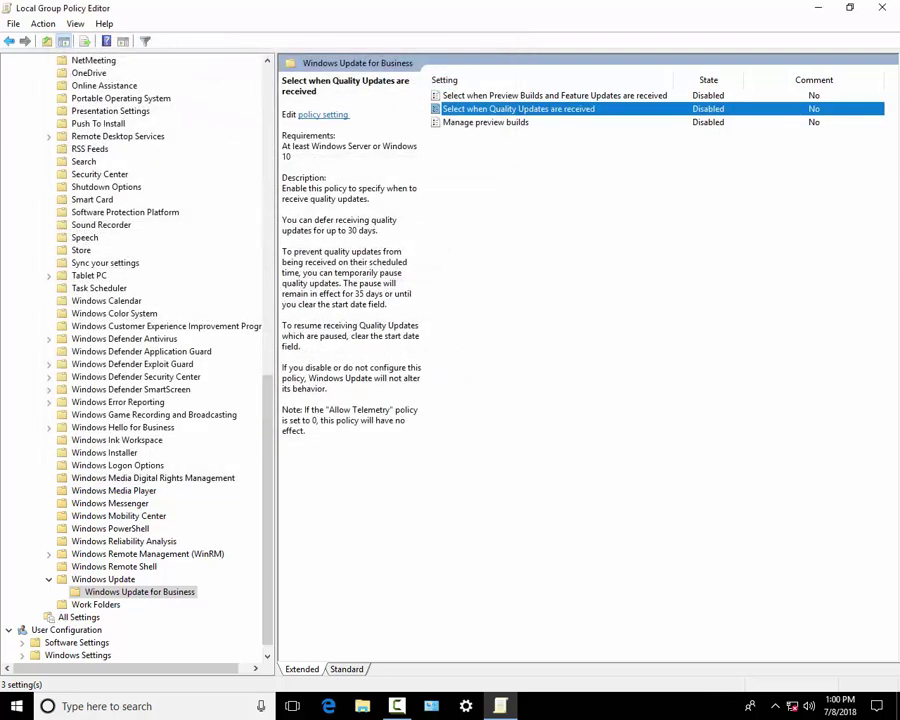
Return to the Windows Update folder and review its first three policies, opening the one about not displaying 'Install Updates and Shut Down'
click(103, 579)
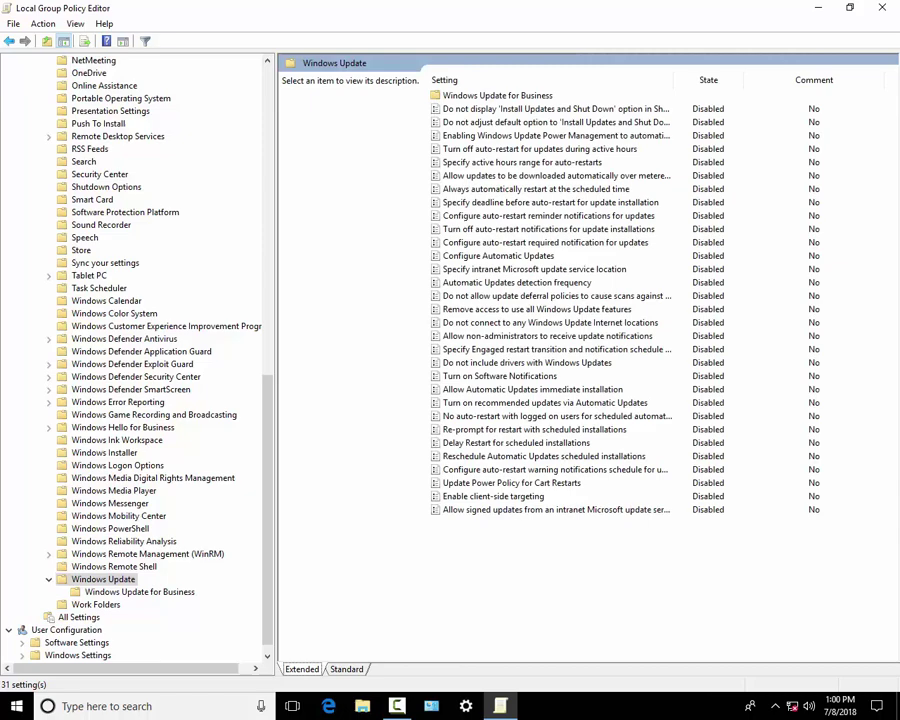
double_click(555, 109)
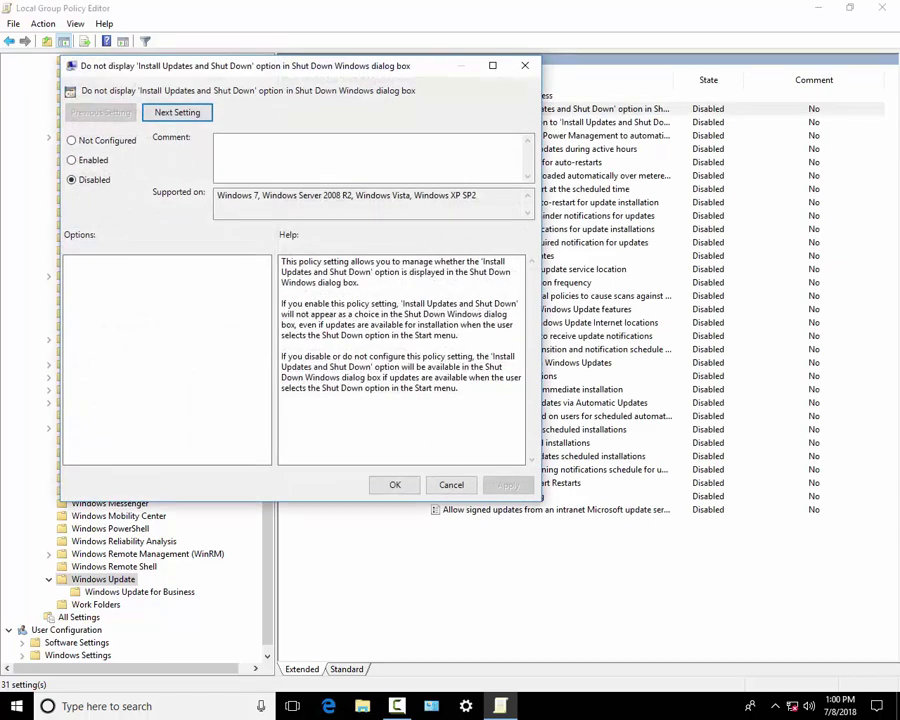
click(395, 485)
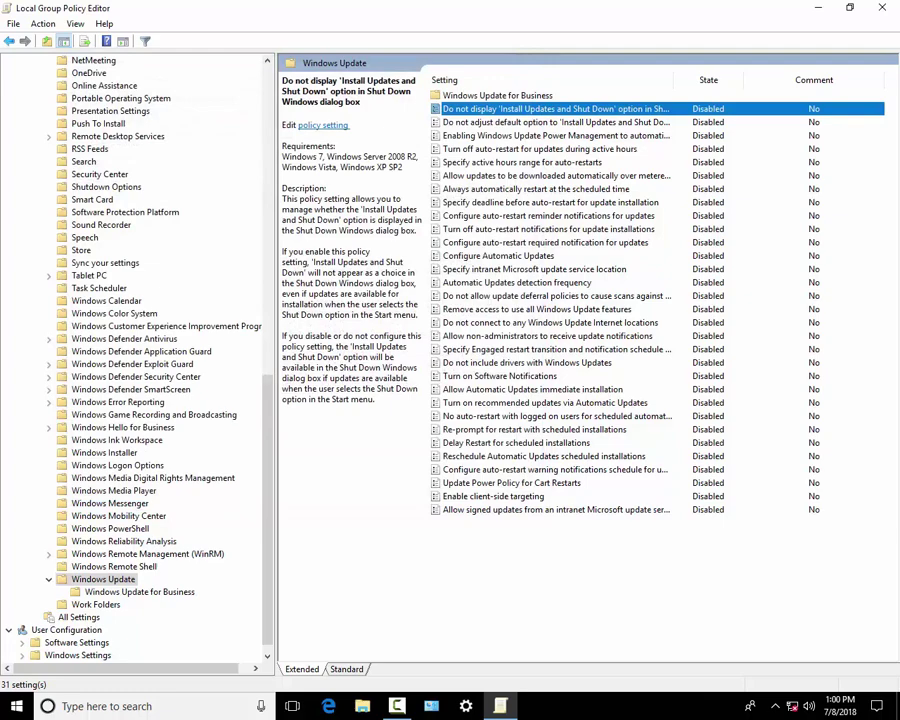
click(555, 122)
double_click(555, 136)
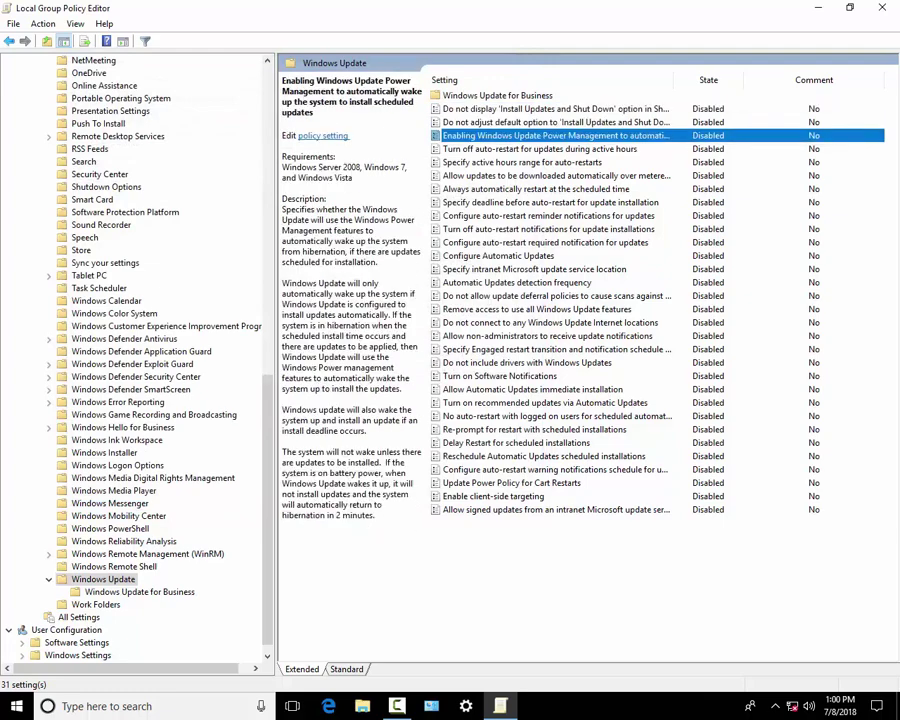
key(Escape)
Review the "Turn off auto-restart for updates during active hours" policy and the descriptions of nearby restart and metered-connection policies
click(536, 189)
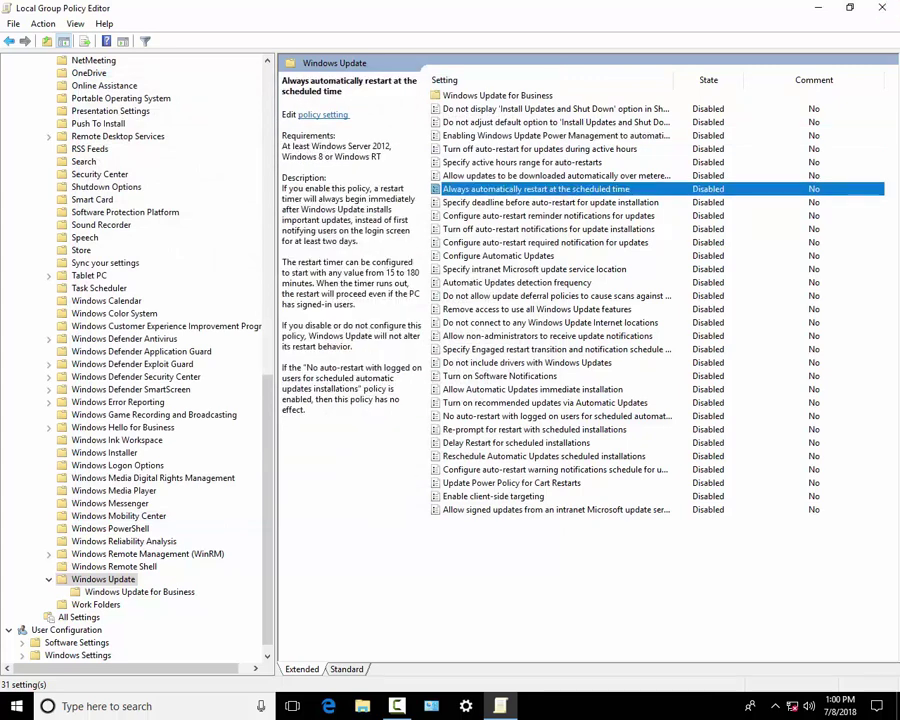
click(540, 149)
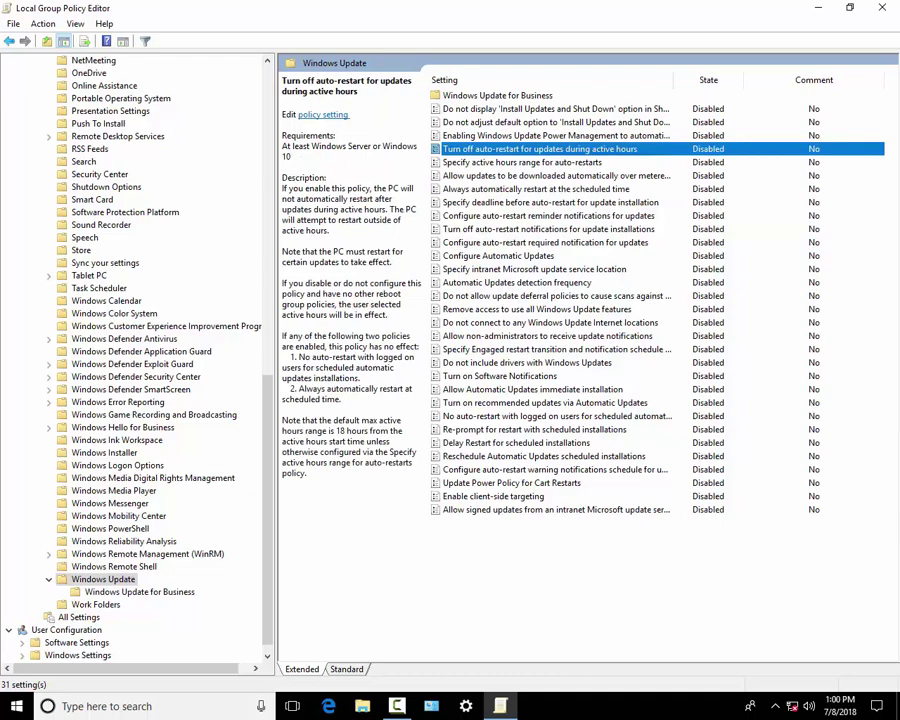
double_click(540, 149)
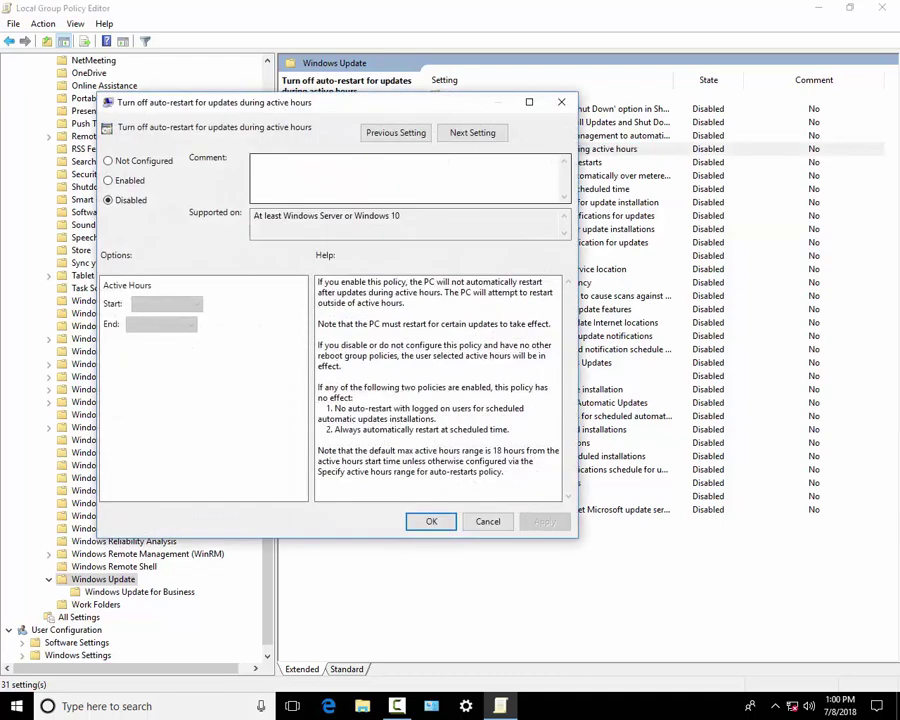
drag(400, 102, 428, 125)
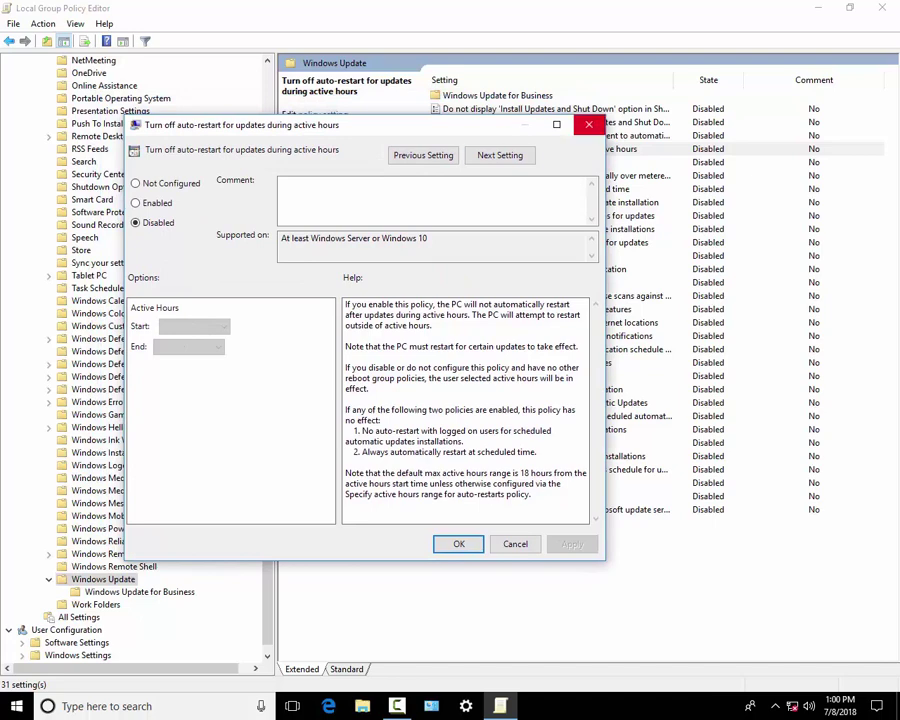
click(589, 124)
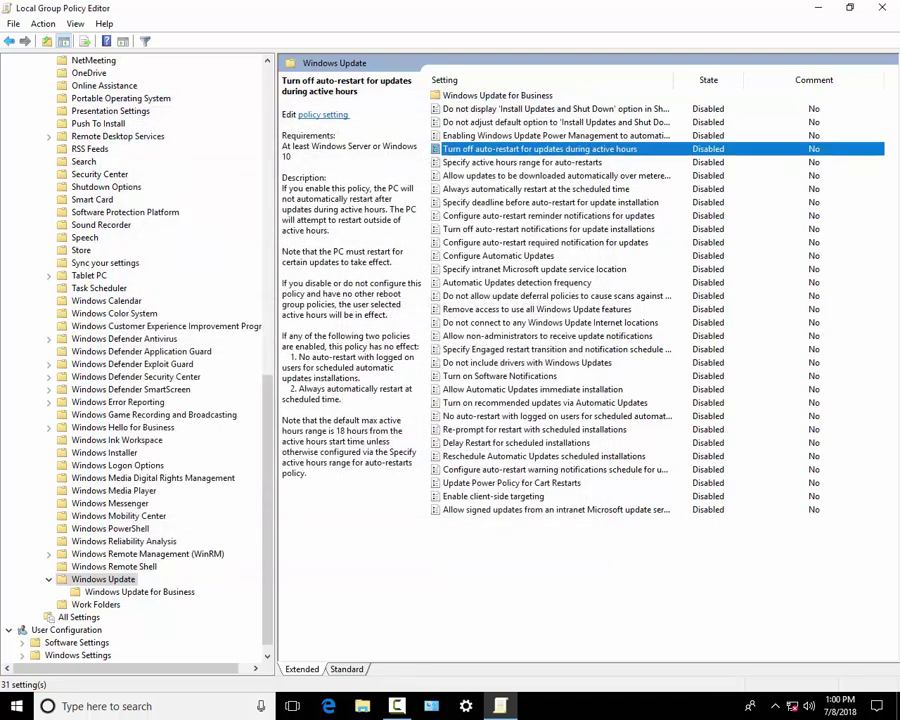
key(Down)
key(Down)
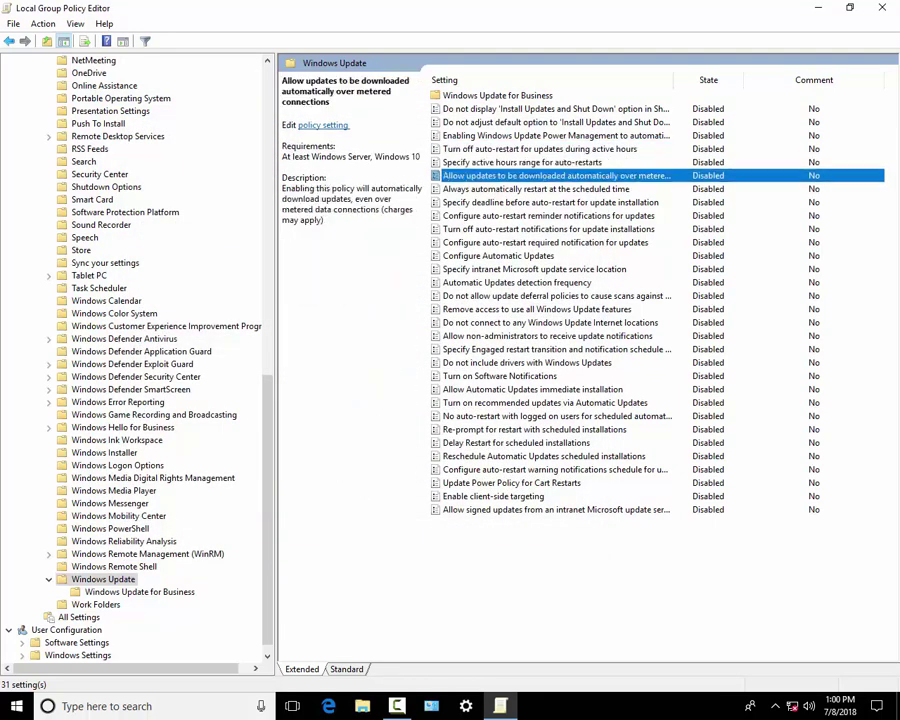
Review the Configure Automatic Updates policy, close it, and close the Local Group Policy Editor
double_click(498, 256)
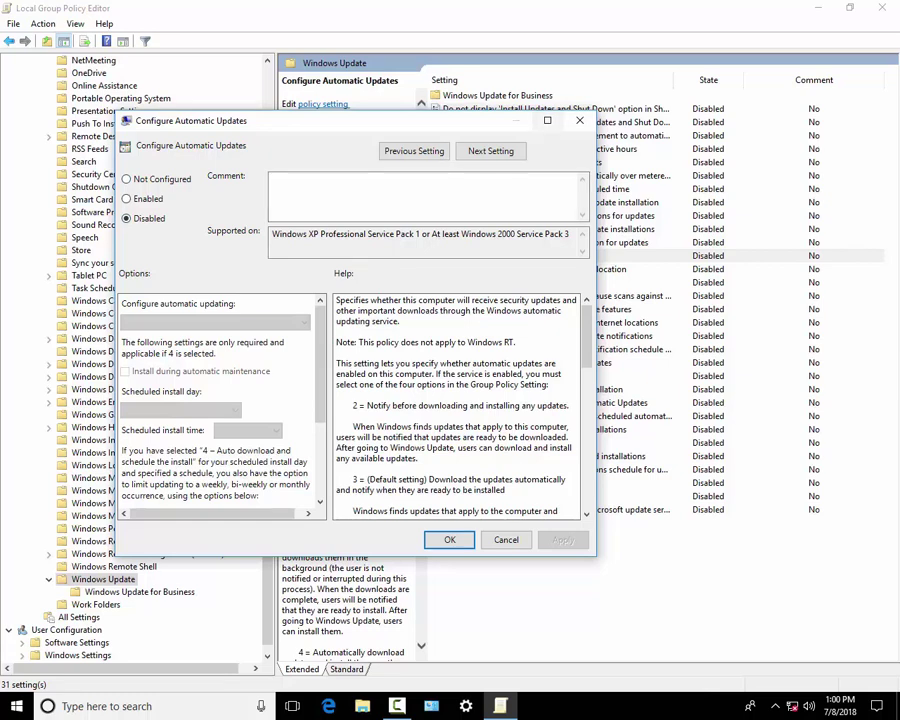
click(579, 120)
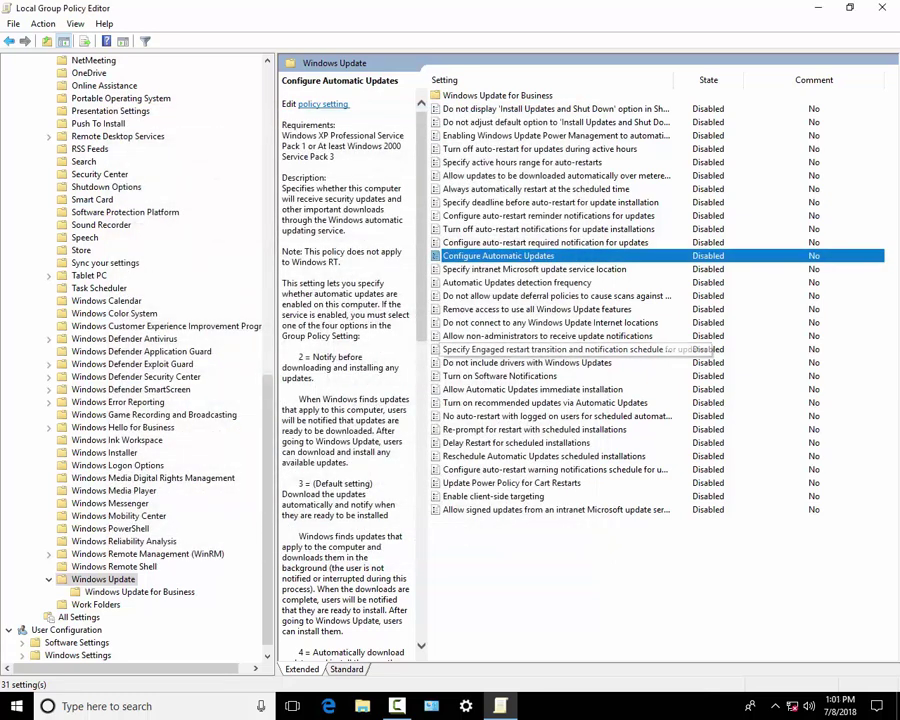
double_click(499, 375)
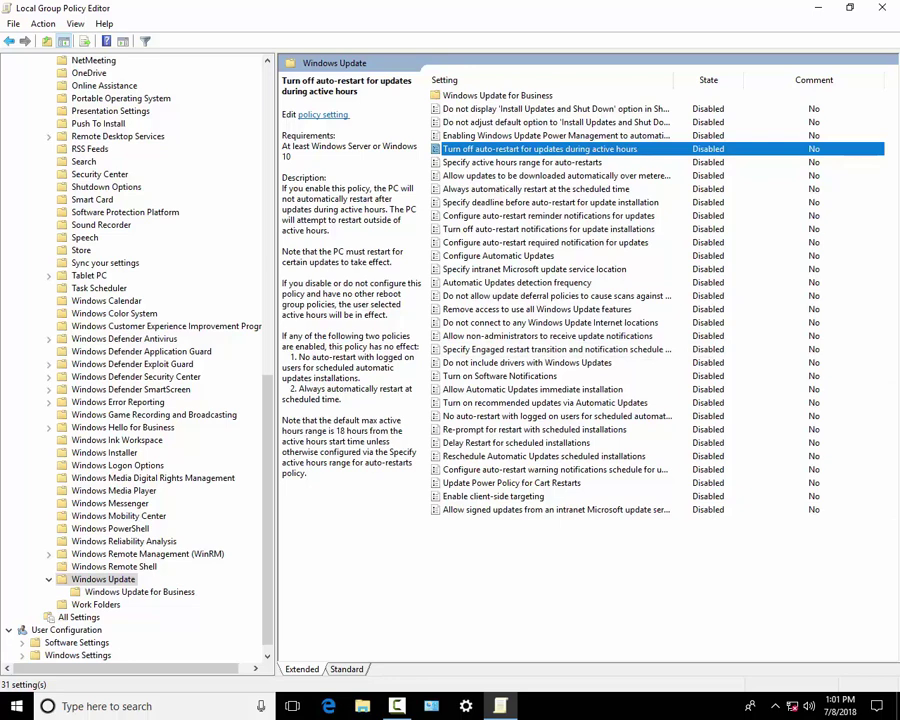
click(882, 7)
Refresh the desktop three times
right_click(408, 267)
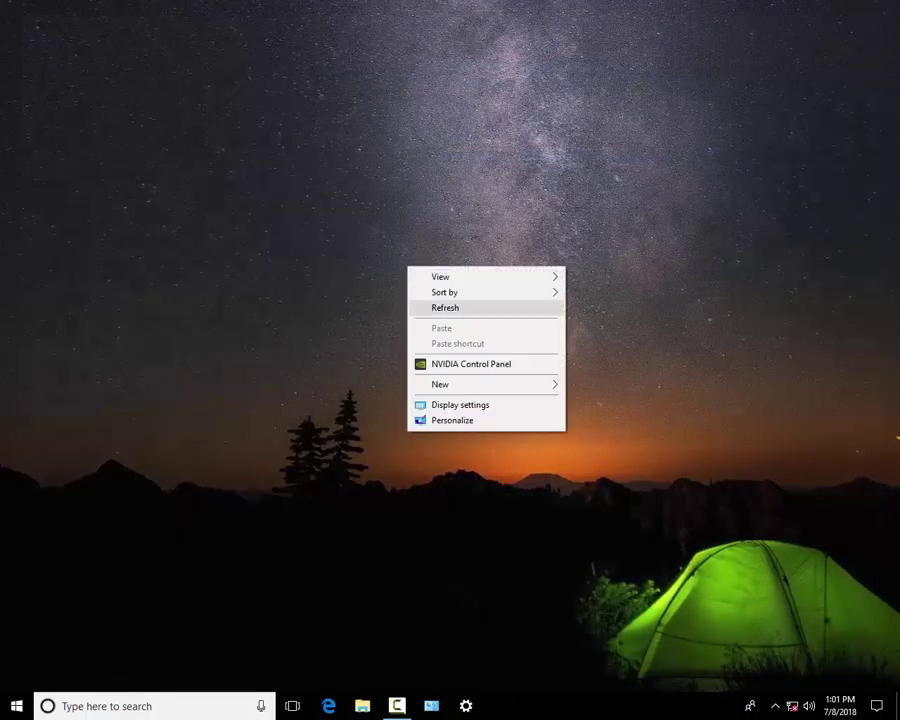
click(443, 307)
right_click(376, 280)
click(413, 319)
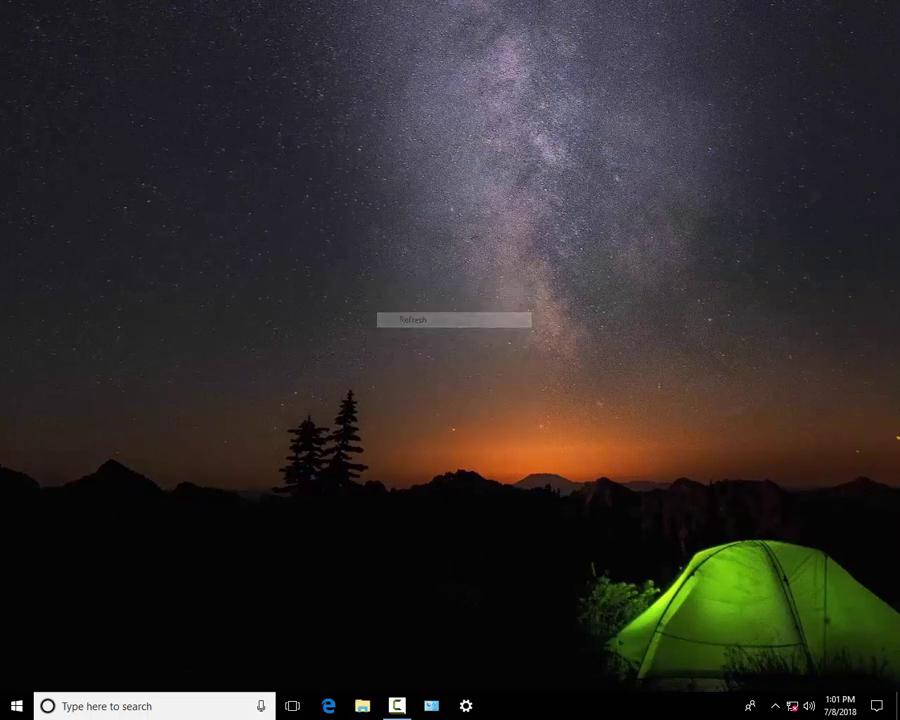
right_click(362, 257)
click(400, 301)
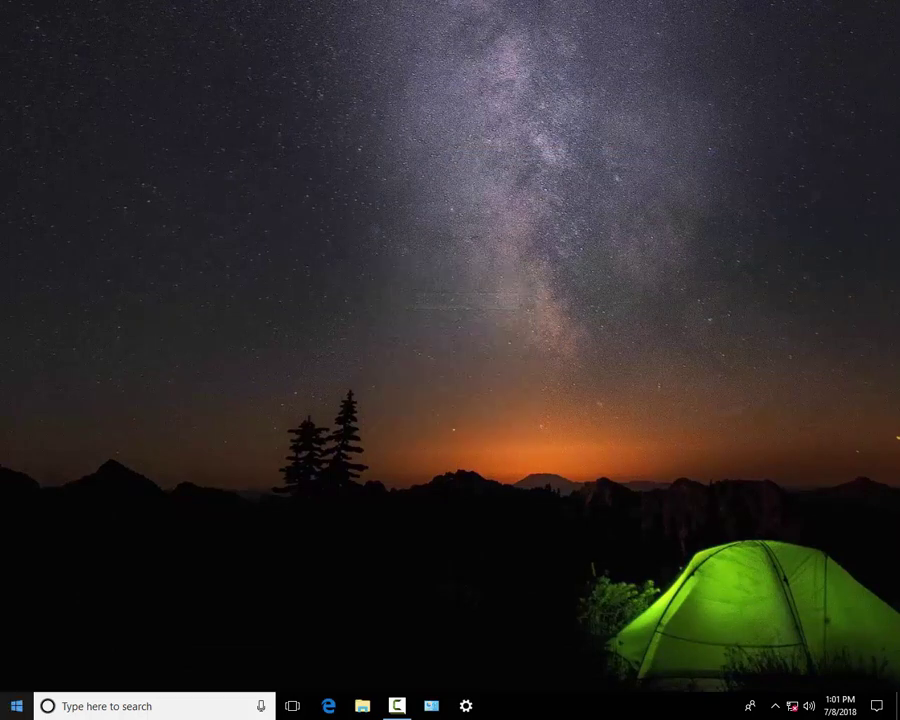